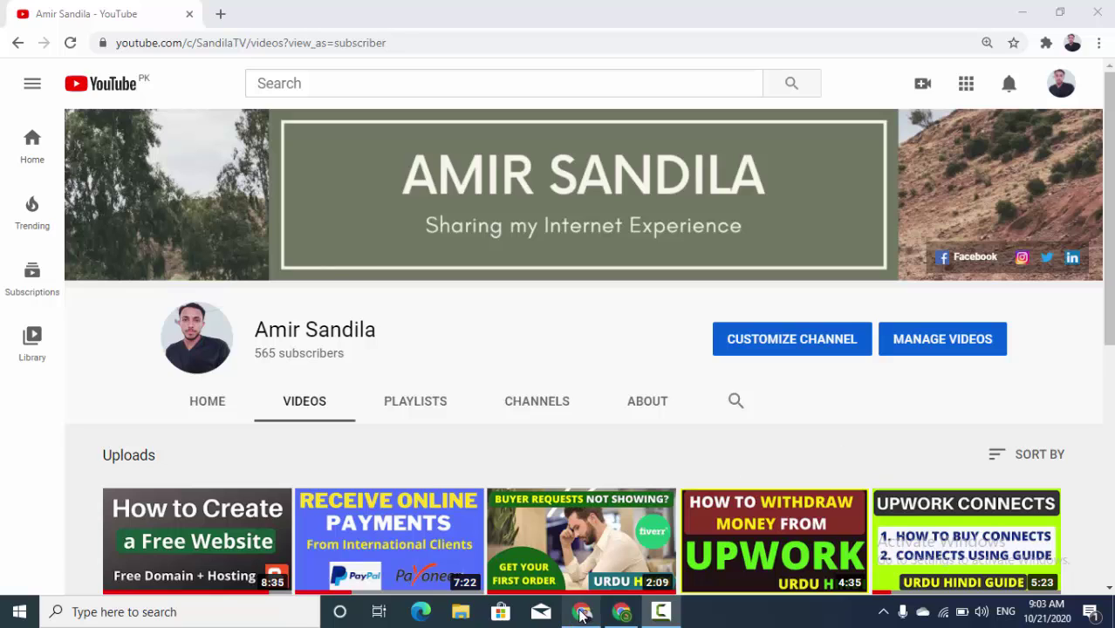
Examine the Biography blog's list of pages in Blogger and its live home and About Us pages
click(621, 612)
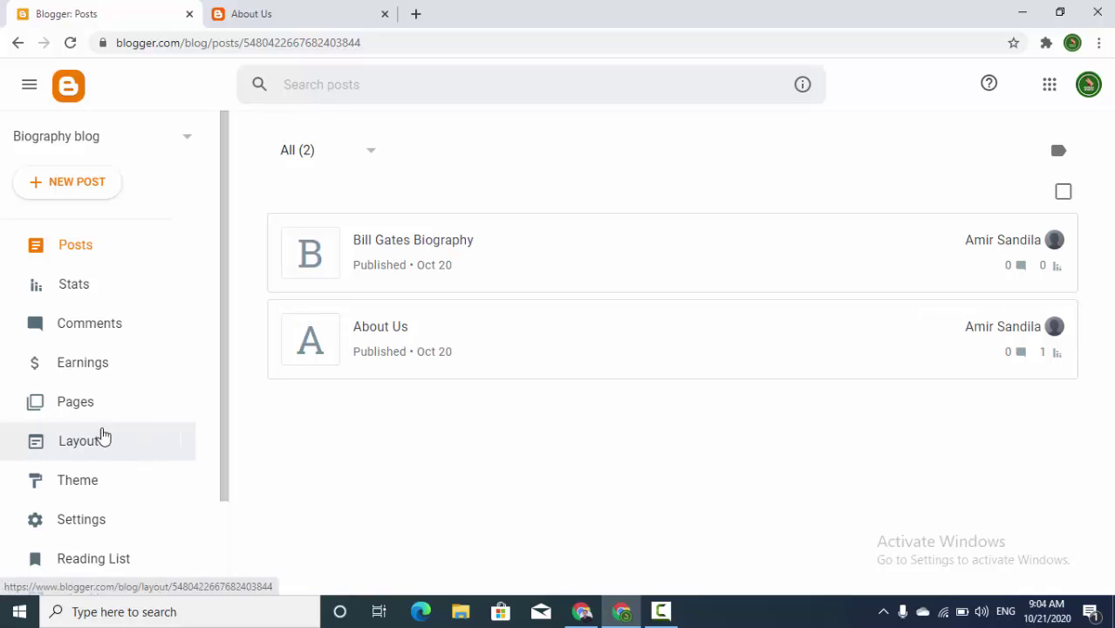
click(82, 415)
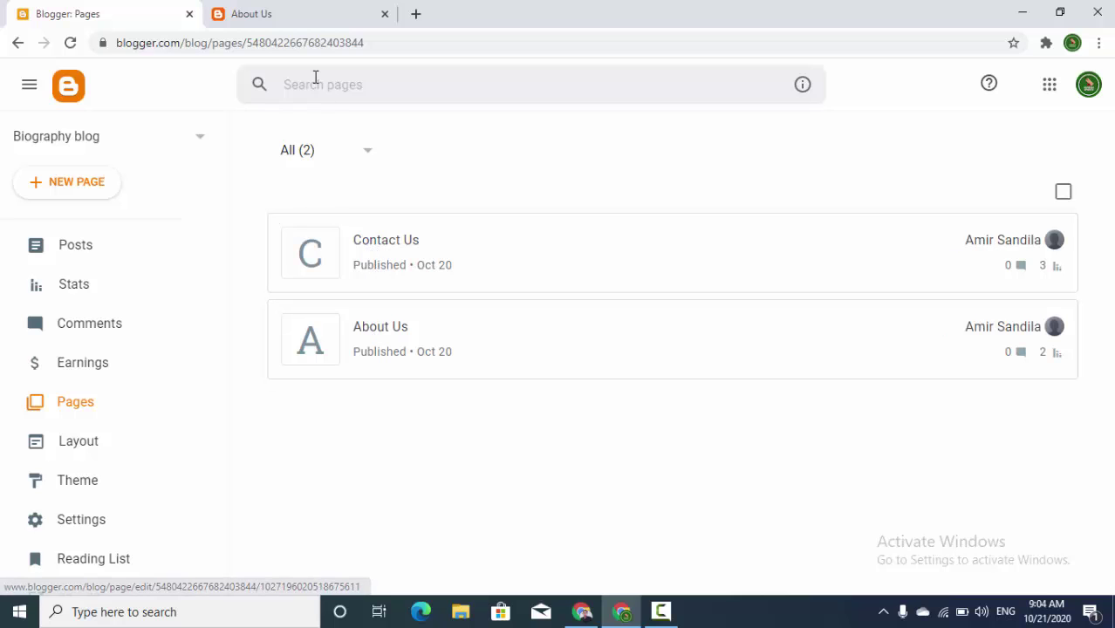
click(294, 24)
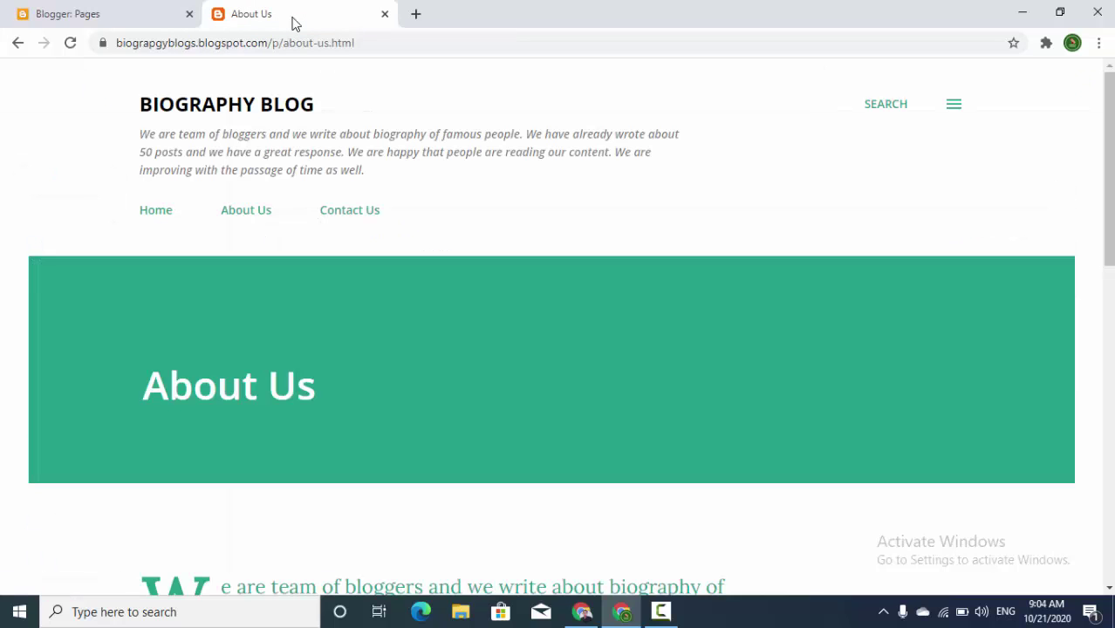
click(251, 113)
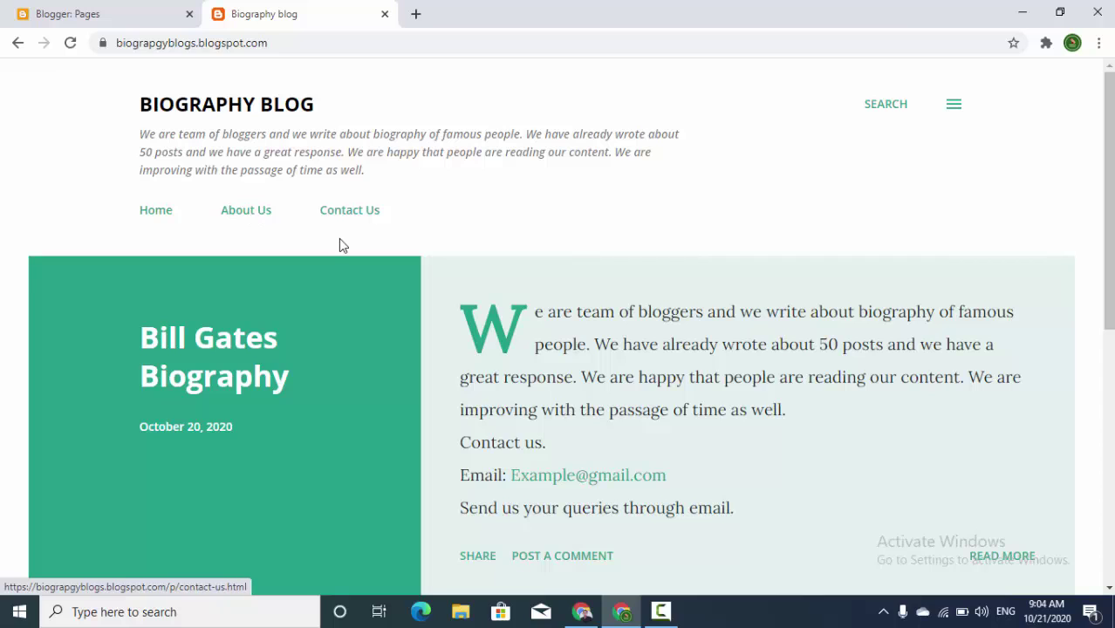
click(246, 215)
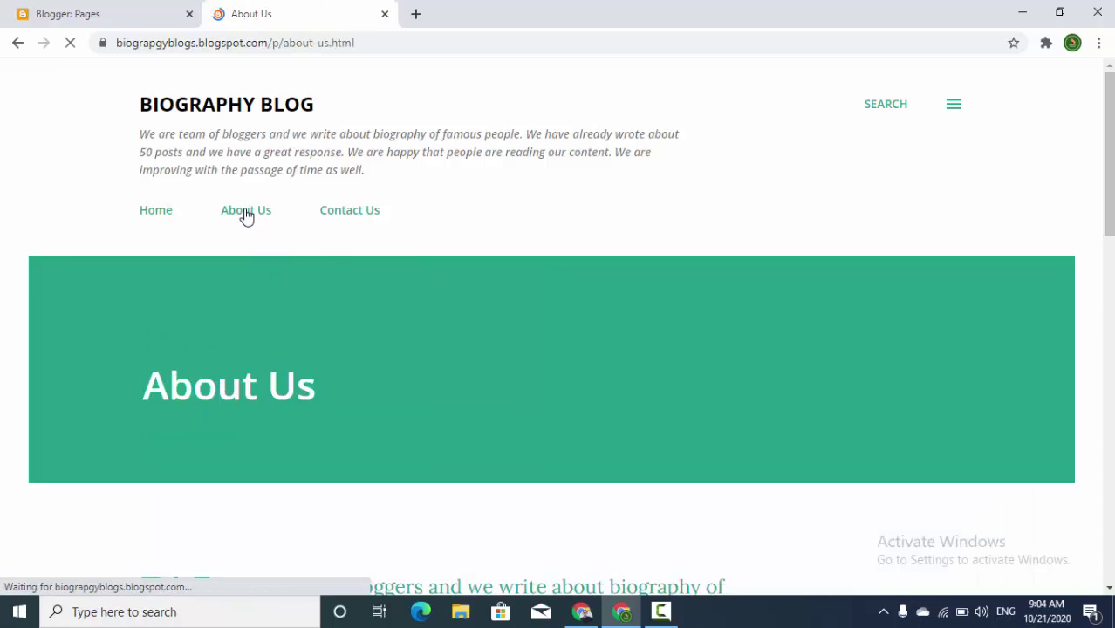
drag(1106, 216, 1106, 396)
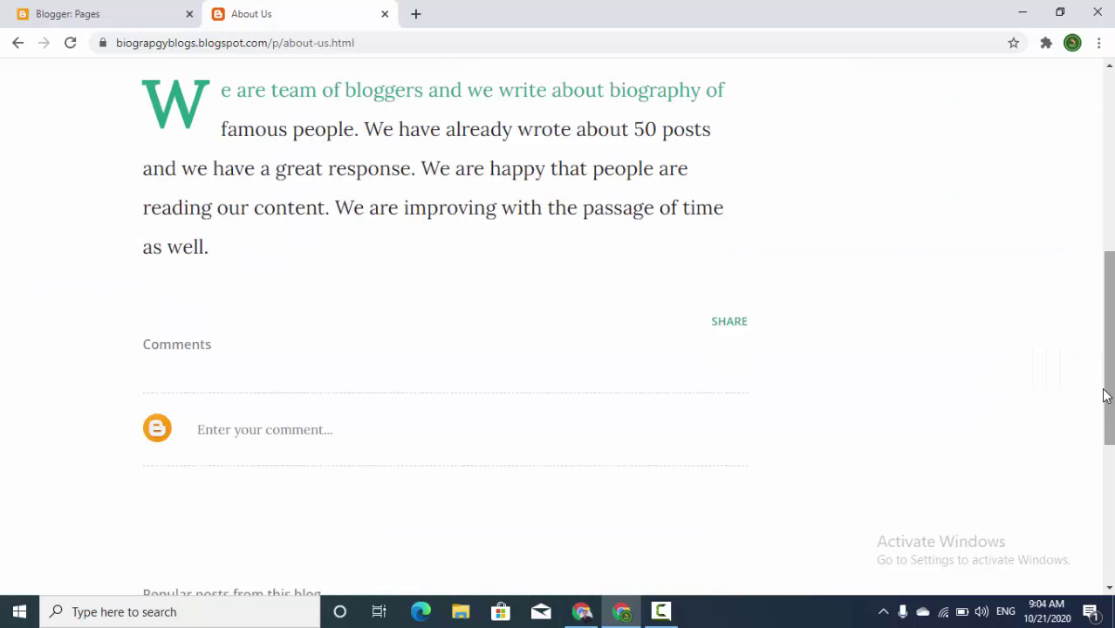
scroll(1055, 304, up, 3)
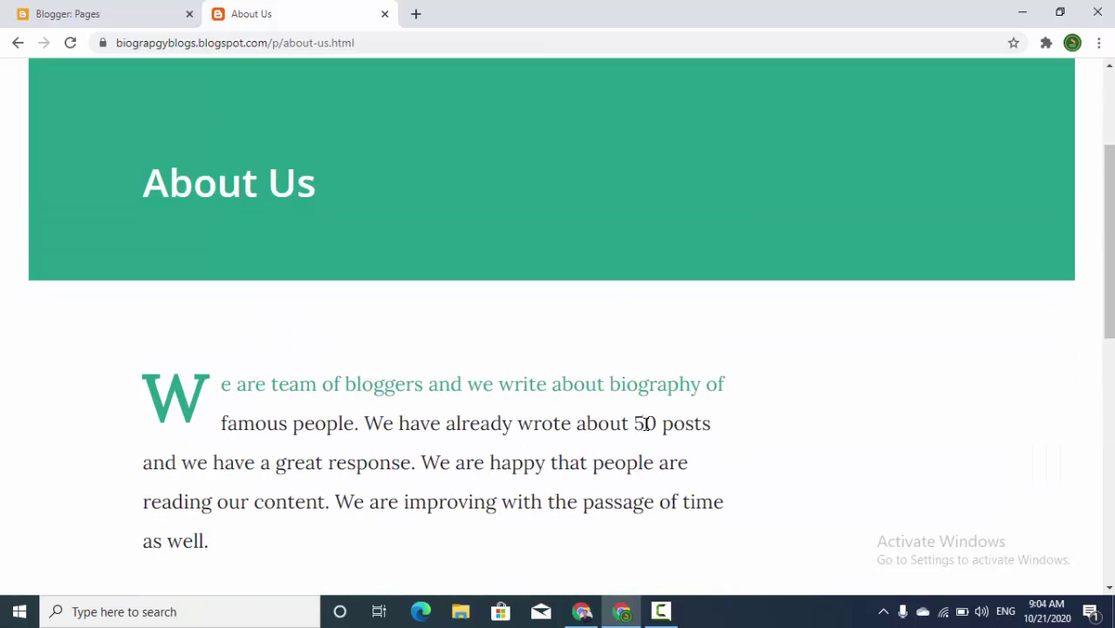
scroll(559, 323, up, 2)
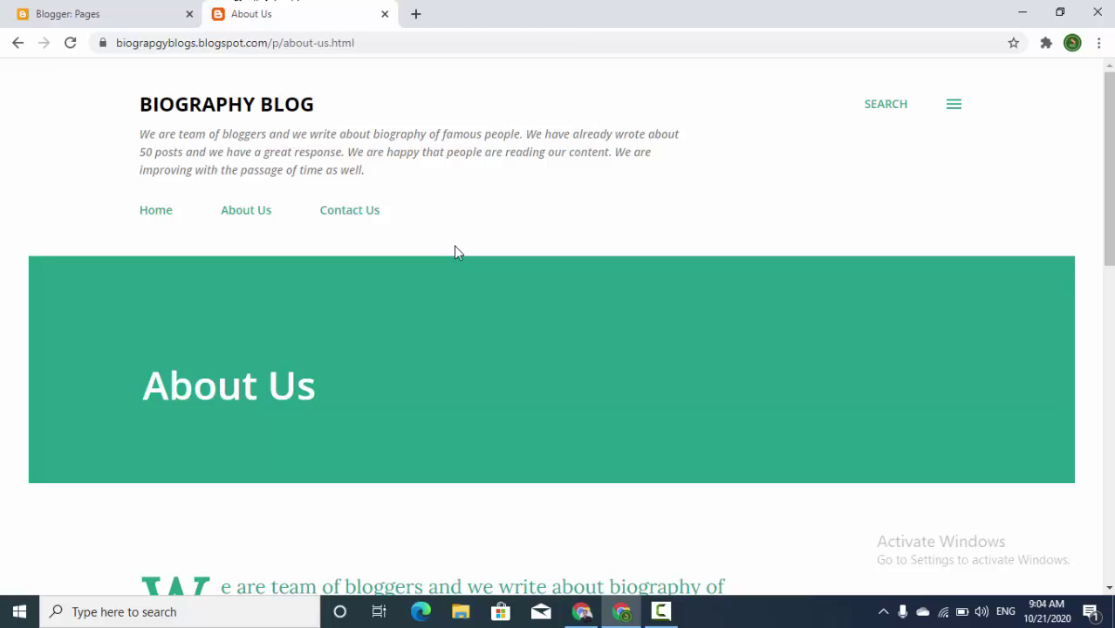
Create a new post in the Biography blog and title it "What is Blogging?"
click(157, 16)
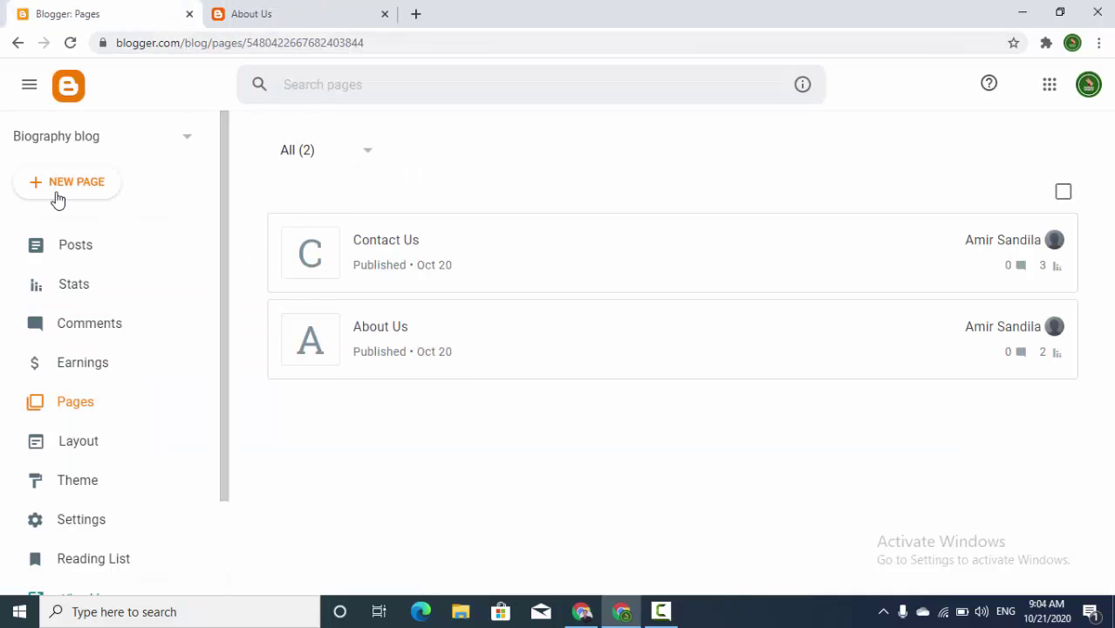
click(91, 258)
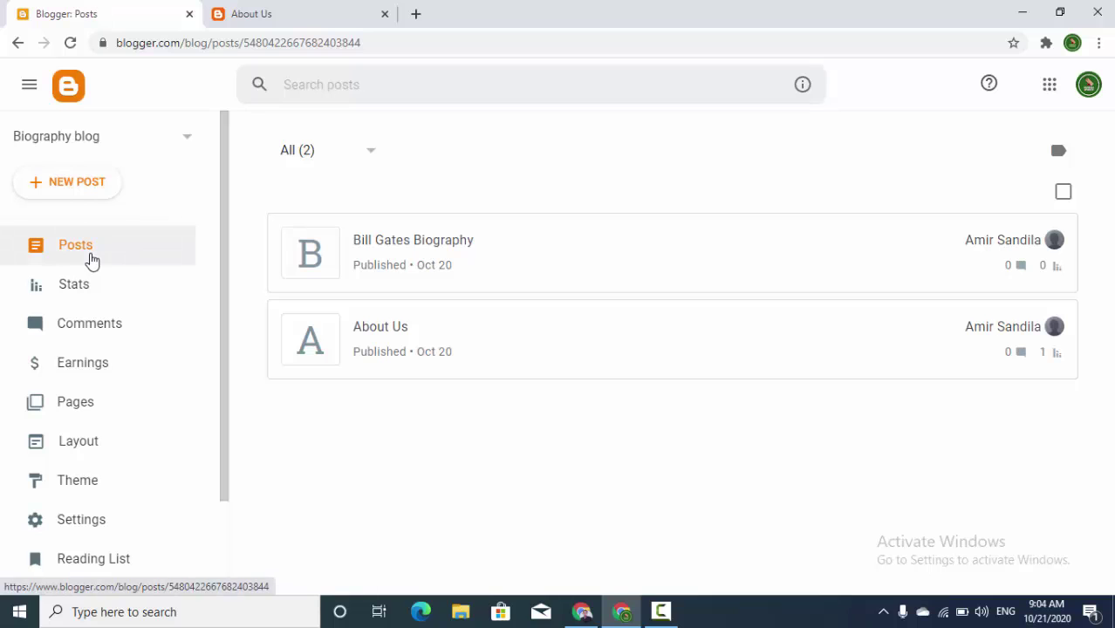
click(74, 188)
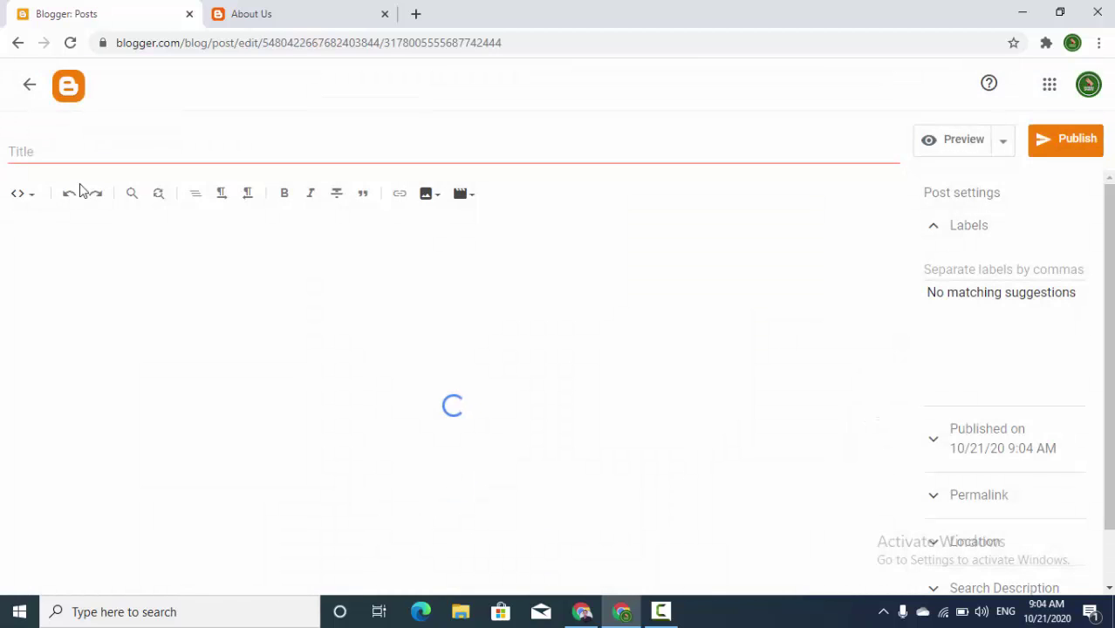
click(187, 152)
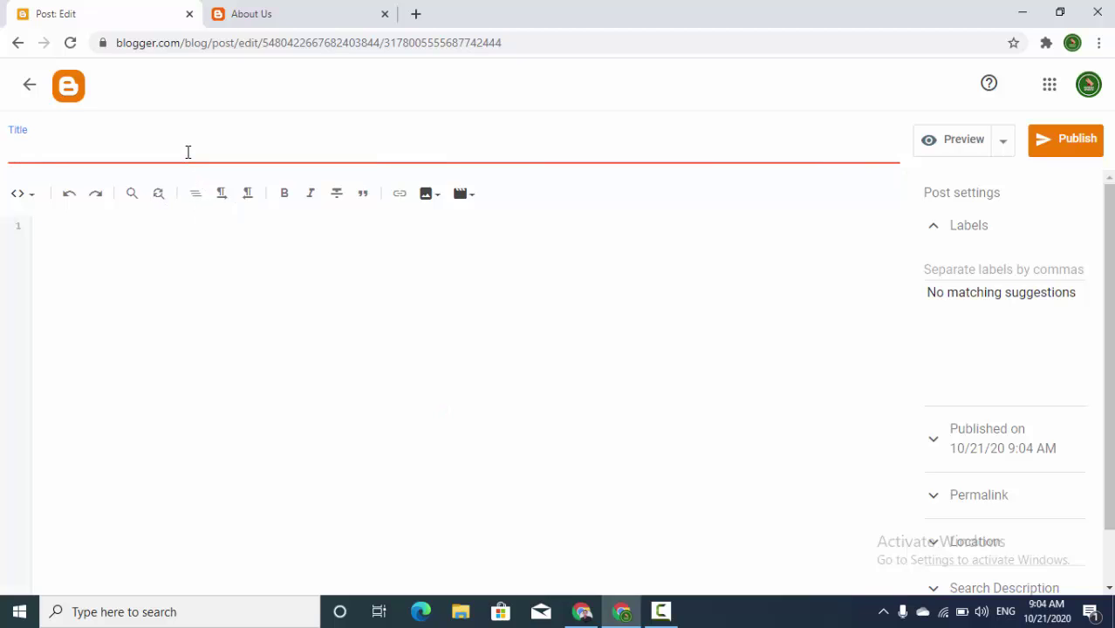
text(hat)
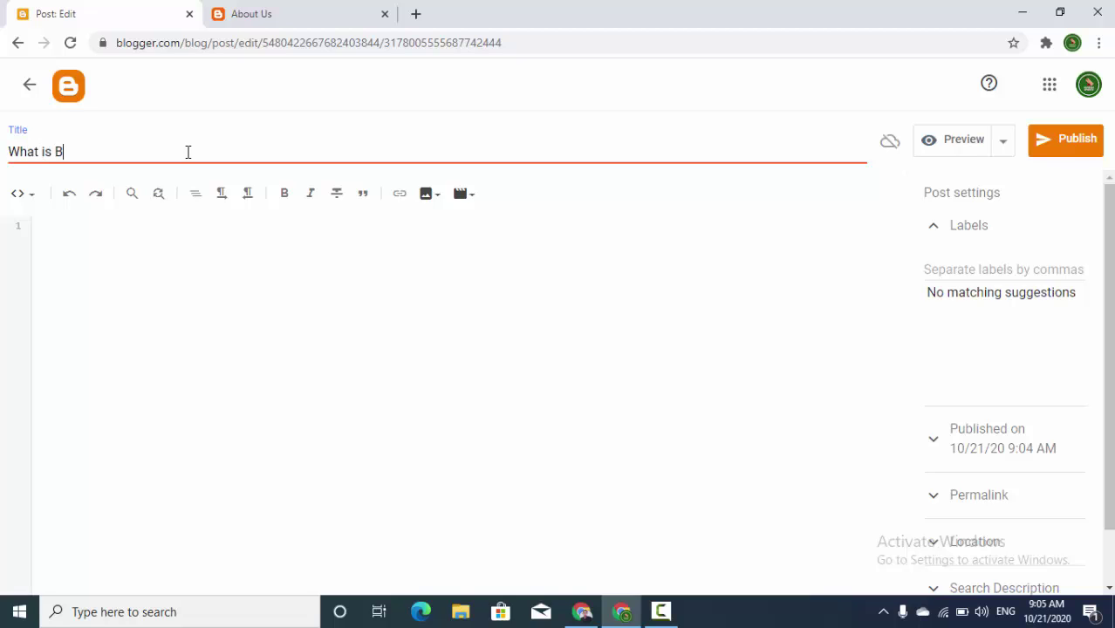
text(is Blogging?)
Switch the post editor to Compose view and copy the title text "What is Blogging?" into the post body
key(ctrl+a)
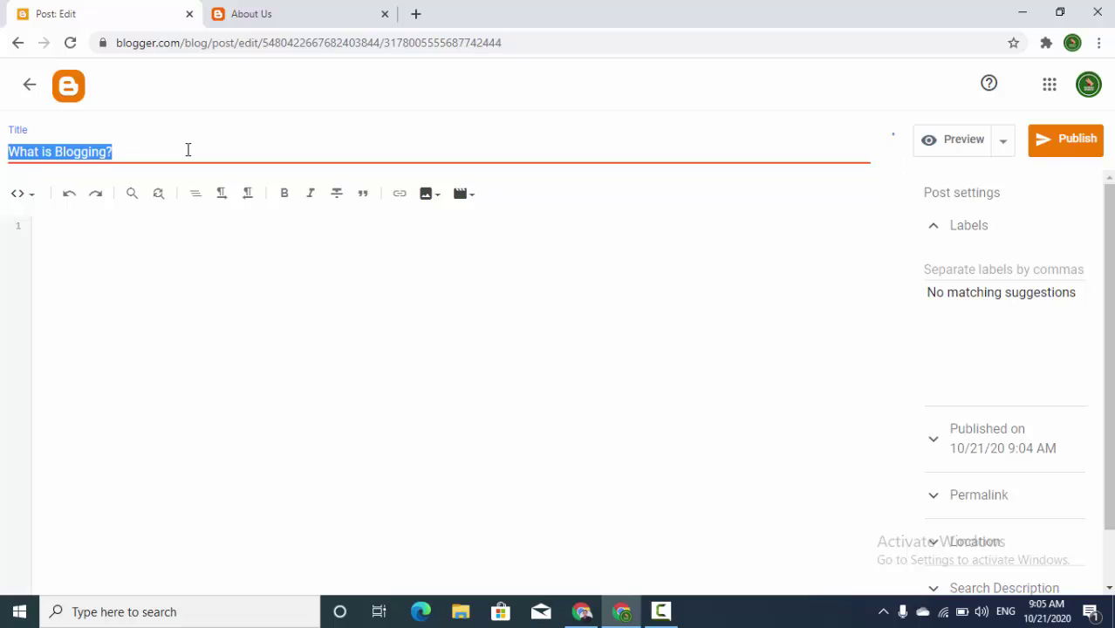
click(209, 232)
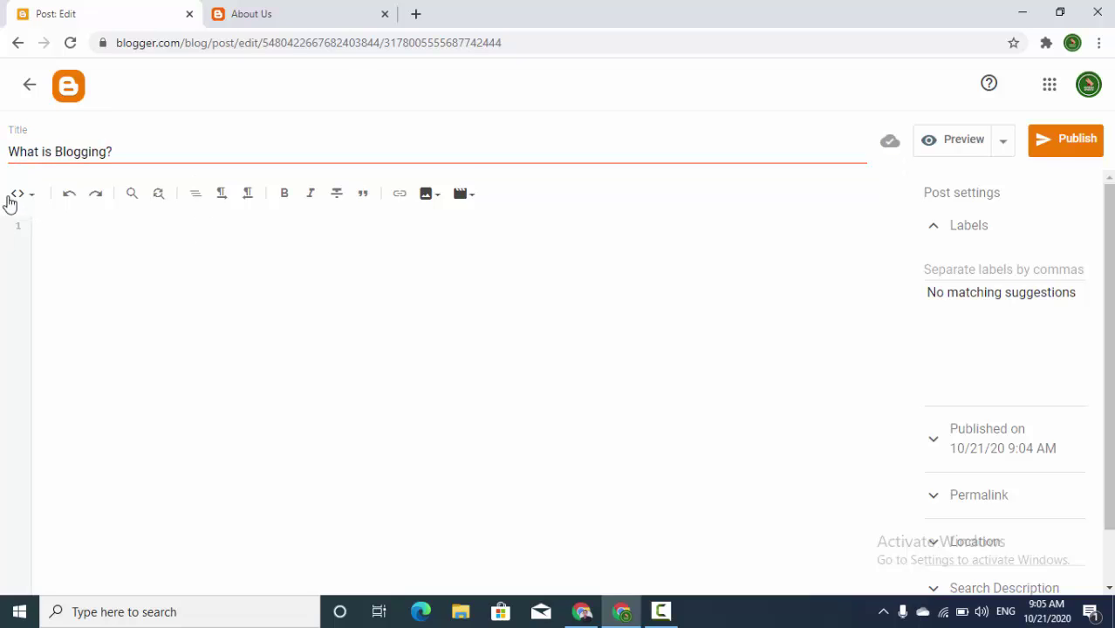
click(41, 195)
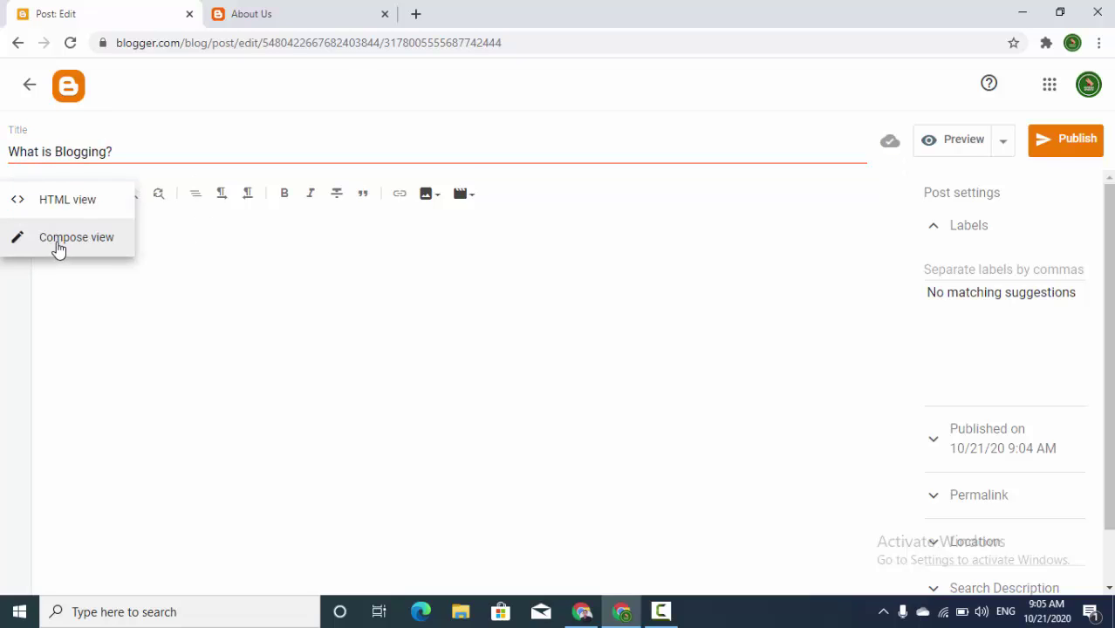
click(59, 245)
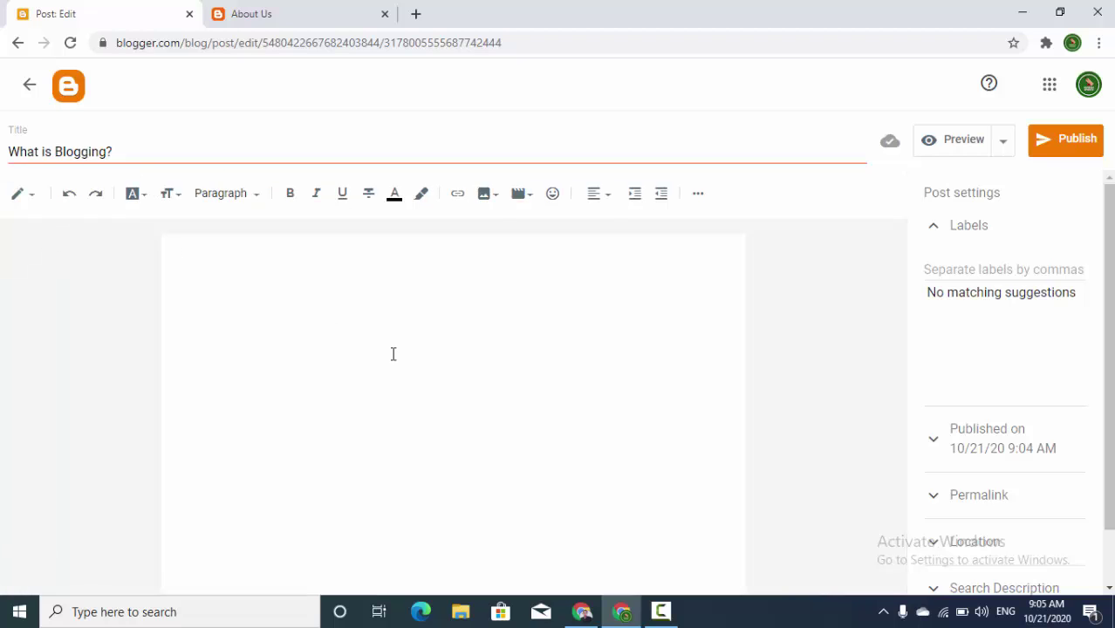
text(What is Blogging?)
Set the text size of the whole post body to Largest
key(ctrl+a)
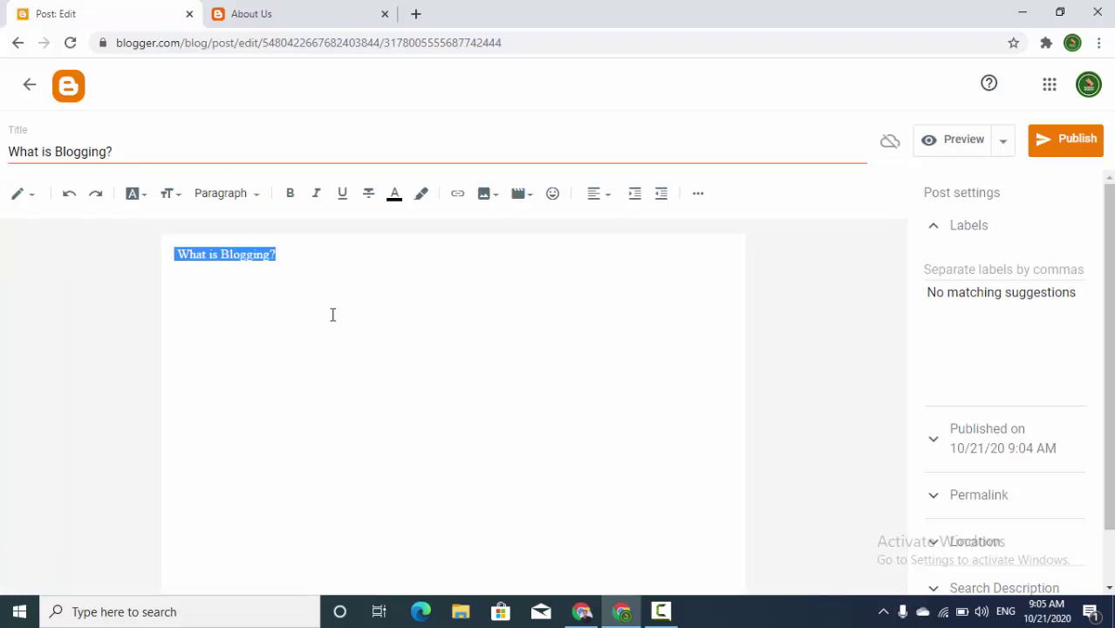
click(167, 196)
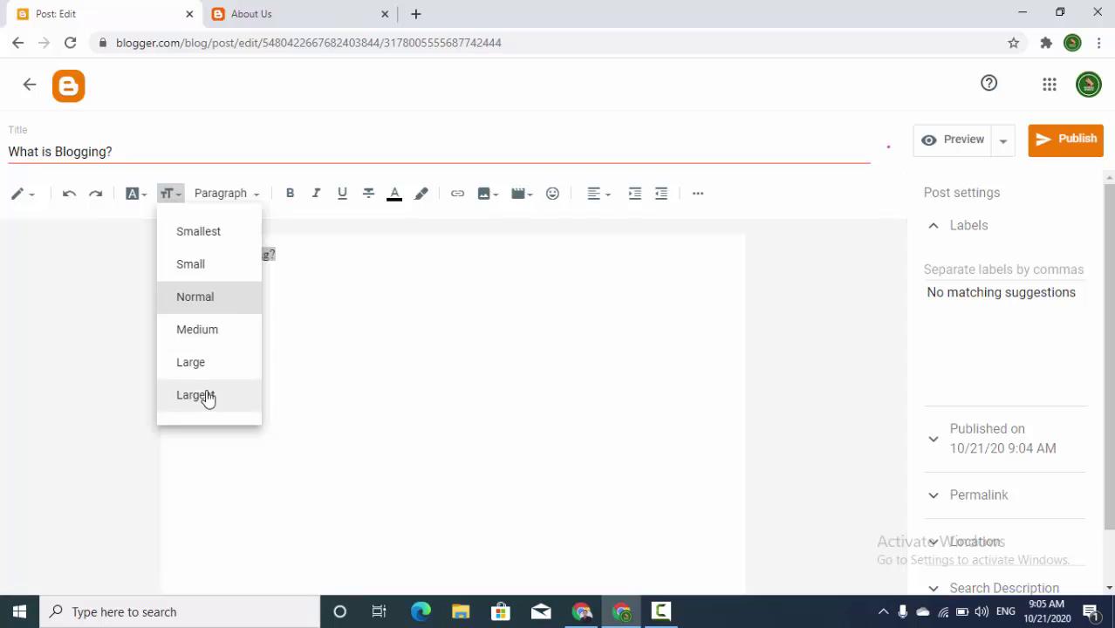
click(208, 397)
click(386, 328)
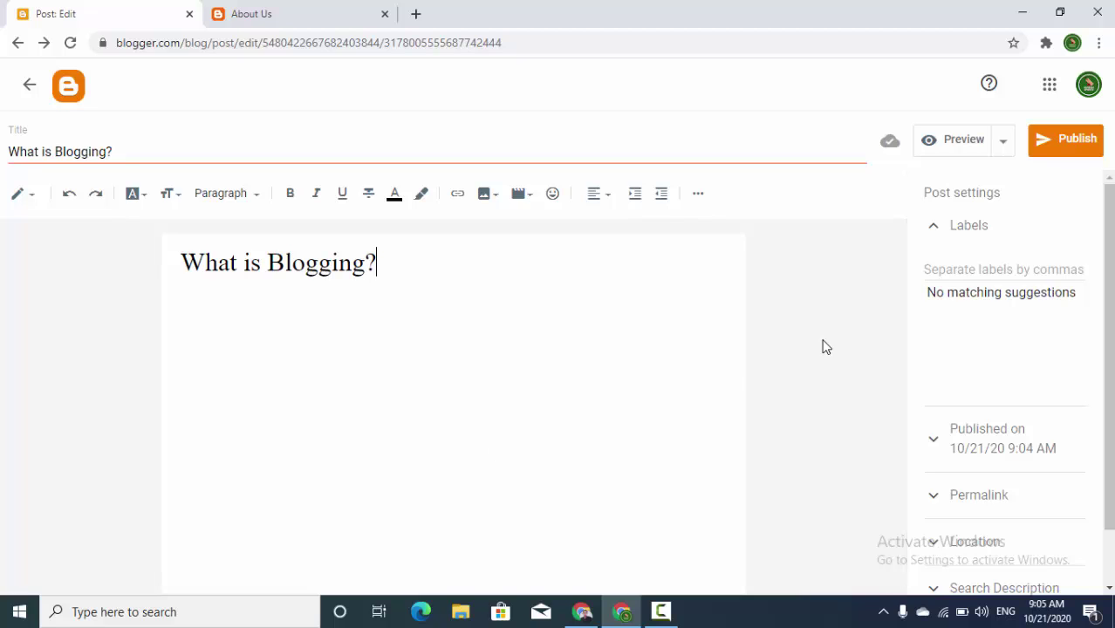
Add the label "blogging" to the post and publish it
click(954, 270)
text(blogging)
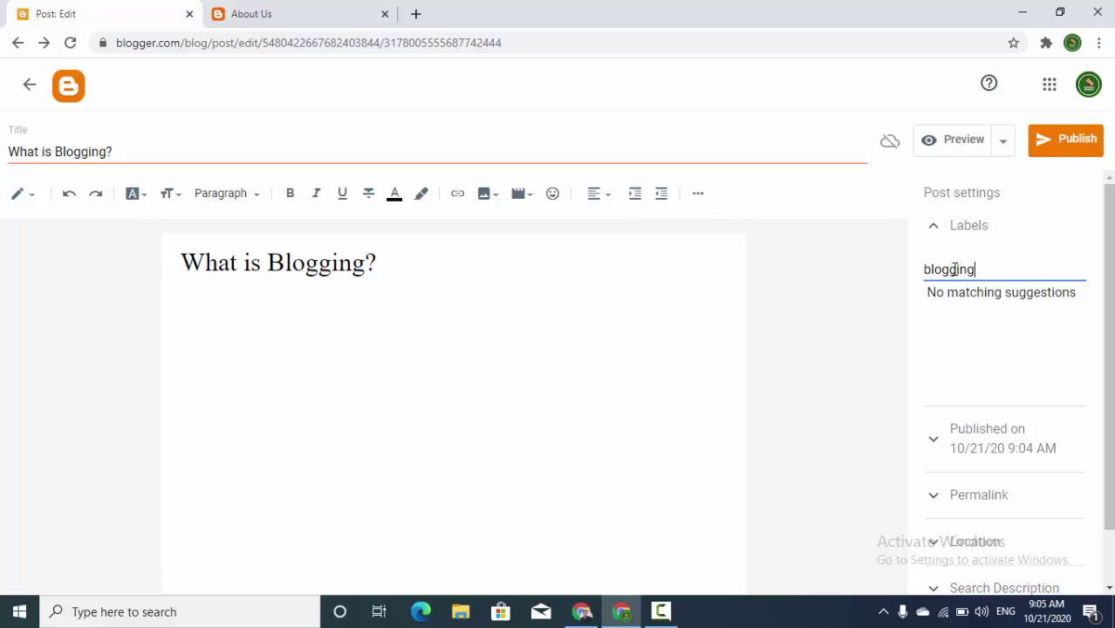
click(1006, 399)
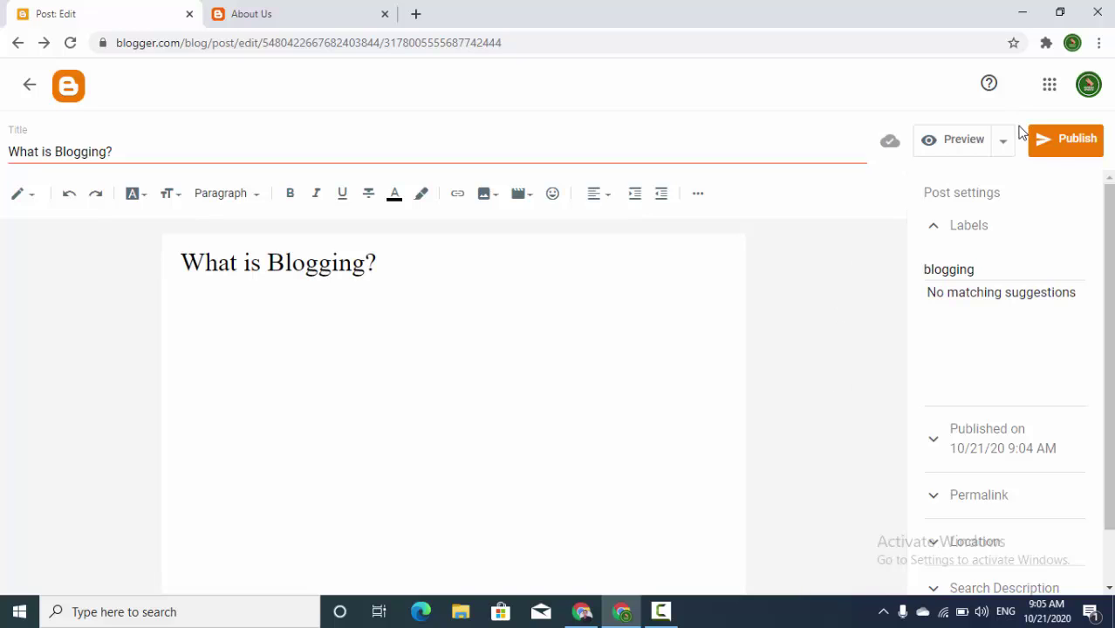
click(1047, 147)
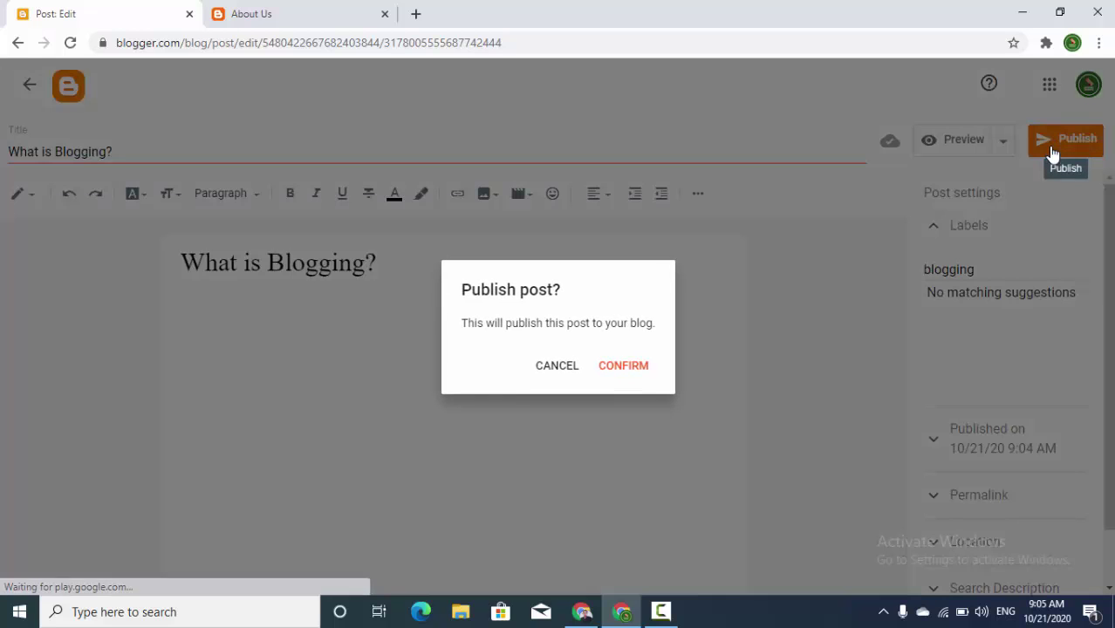
click(627, 369)
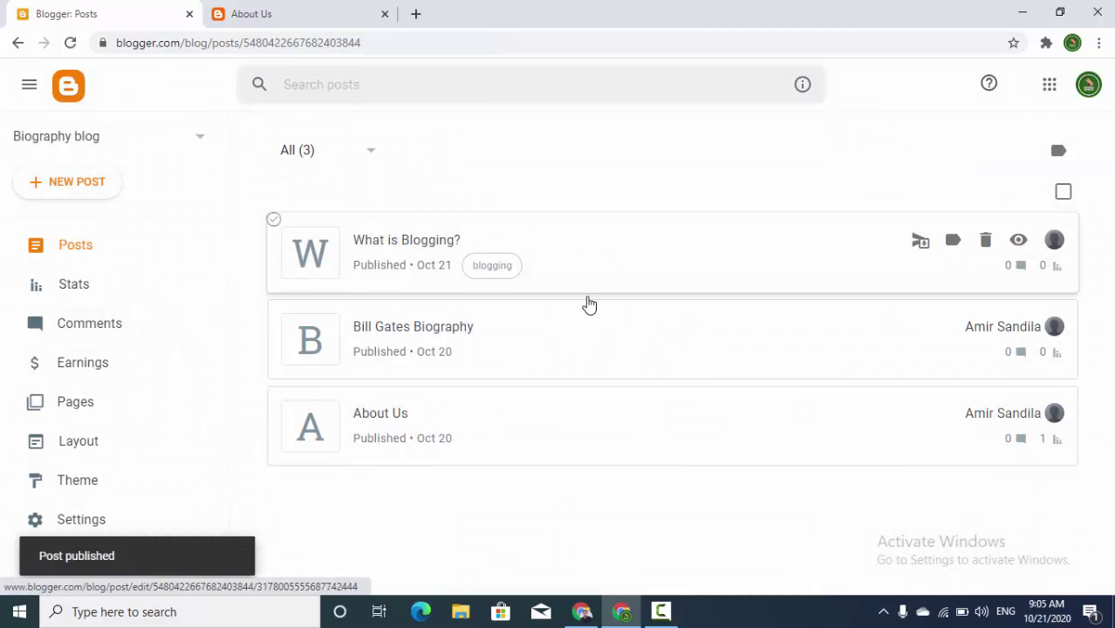
View the published "What is Blogging?" post, open its blogging label page and copy that page's web address
click(1019, 244)
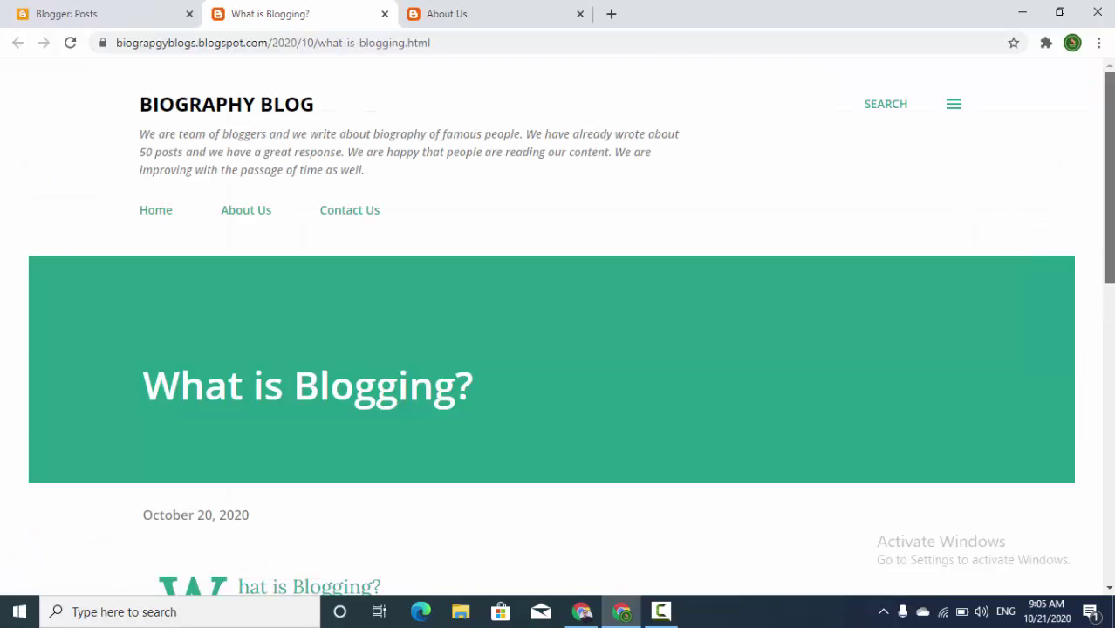
scroll(316, 242, down, 5)
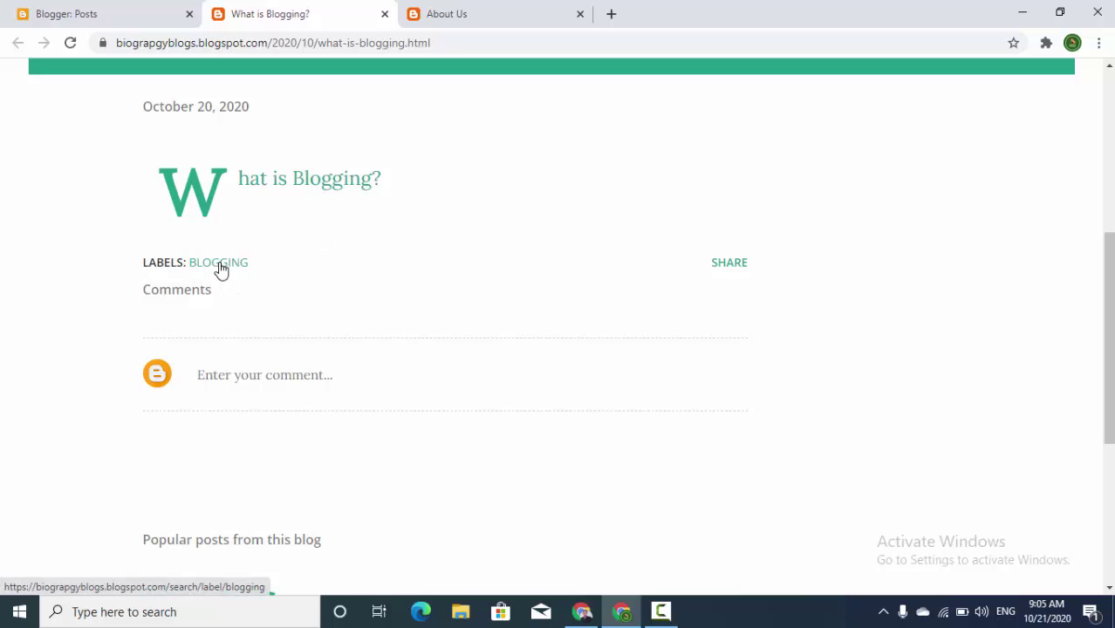
click(221, 268)
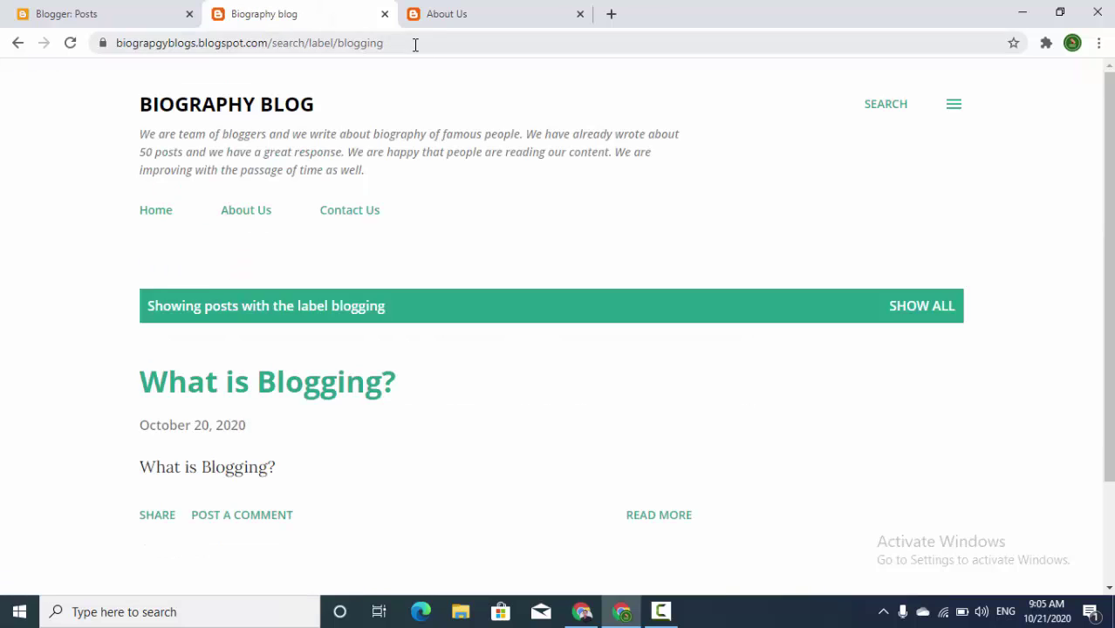
click(415, 45)
key(ctrl+c)
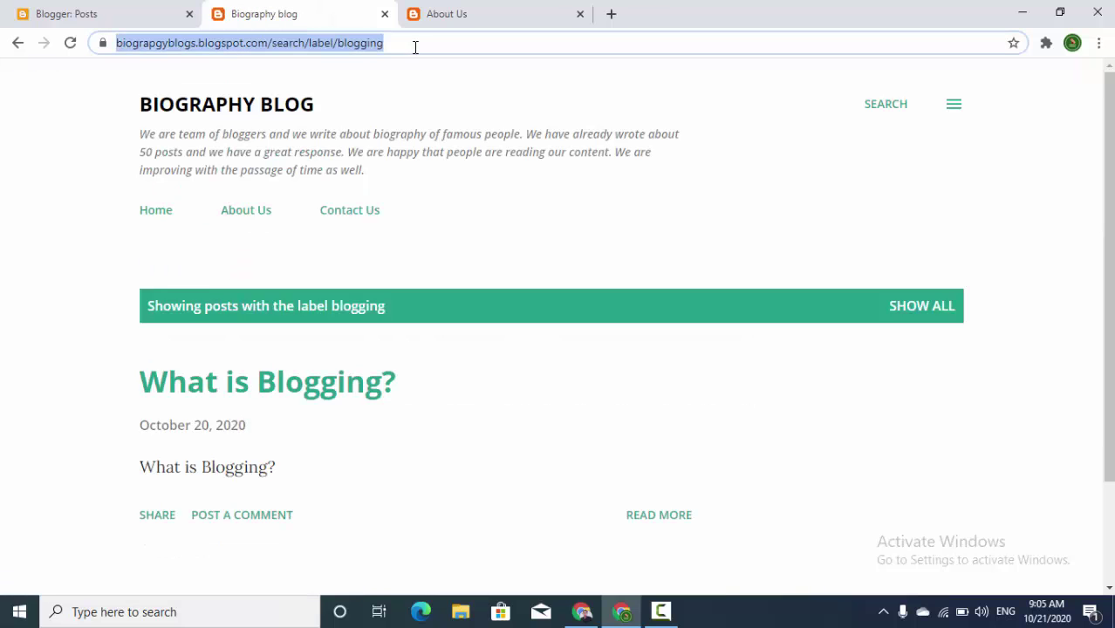
click(85, 13)
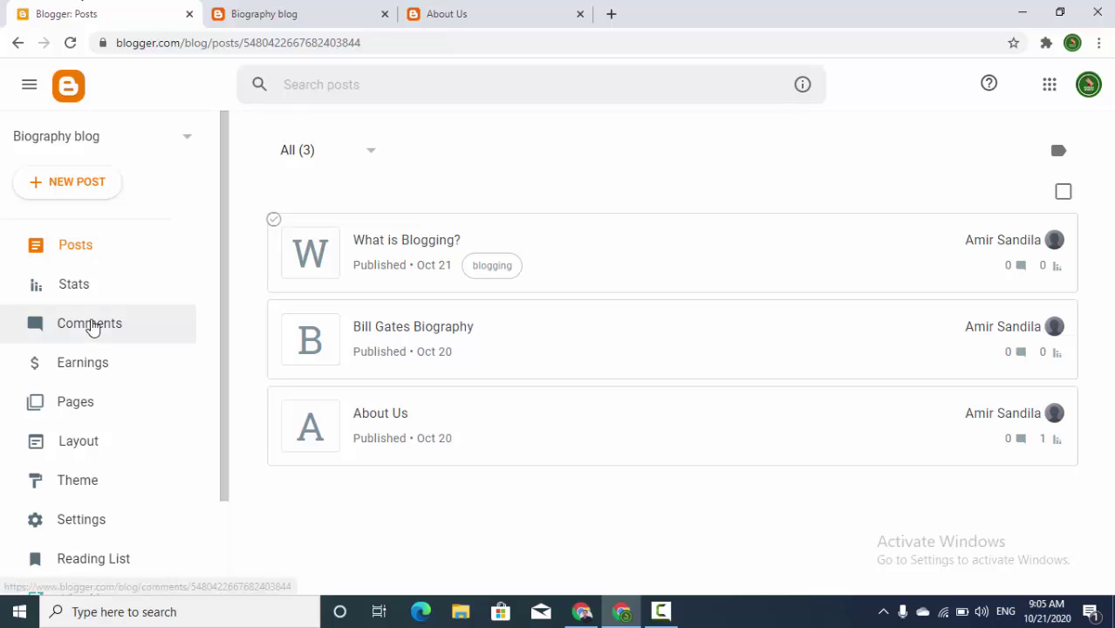
click(94, 460)
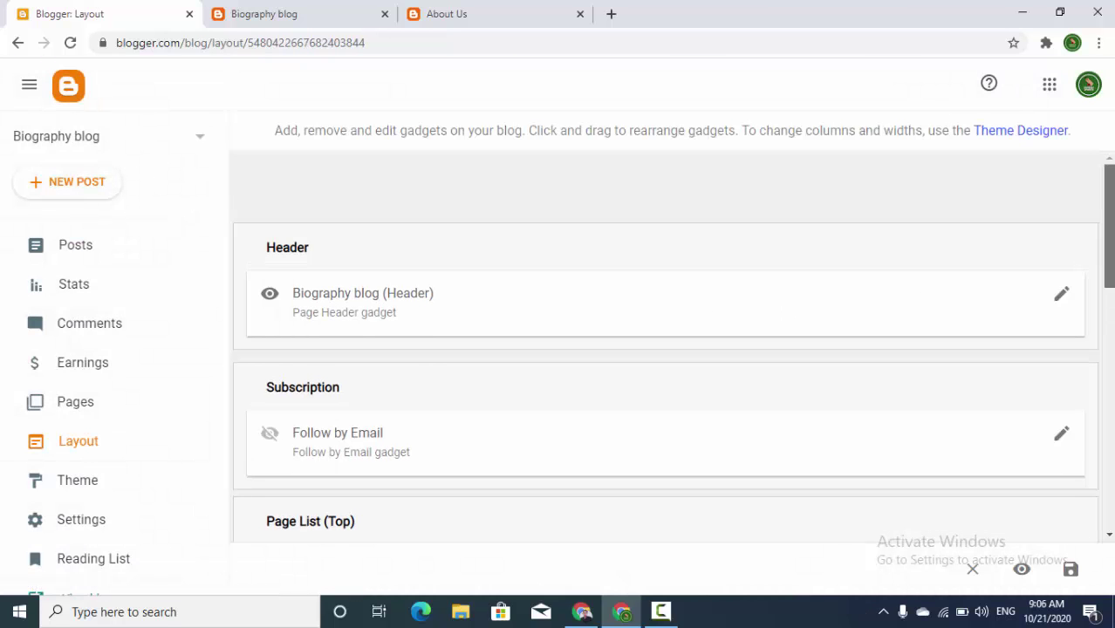
drag(1109, 206, 1110, 305)
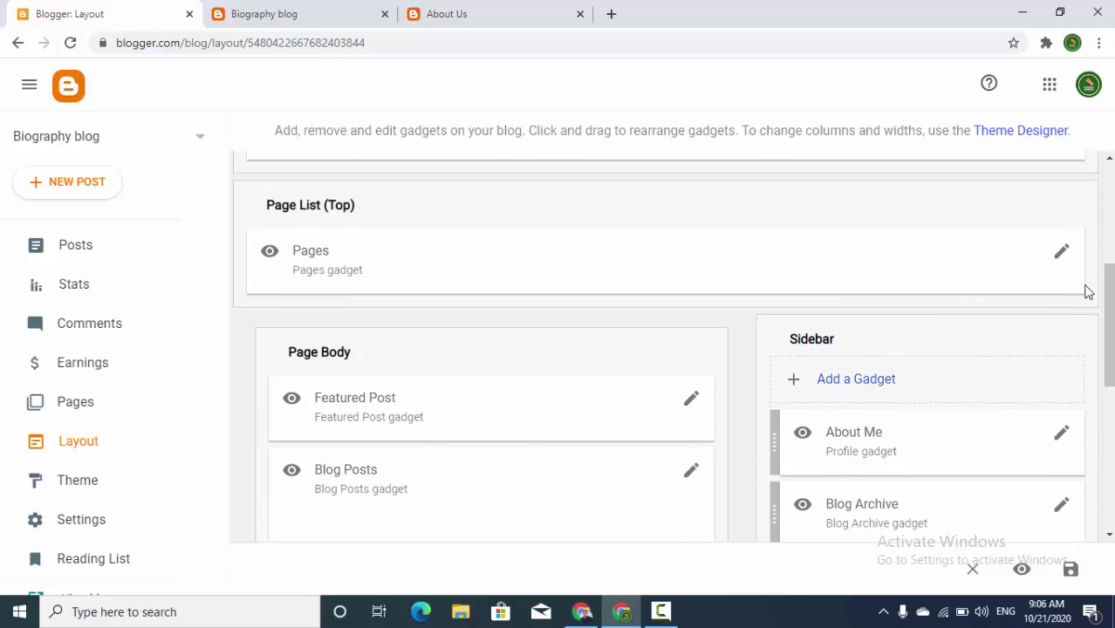
click(1062, 255)
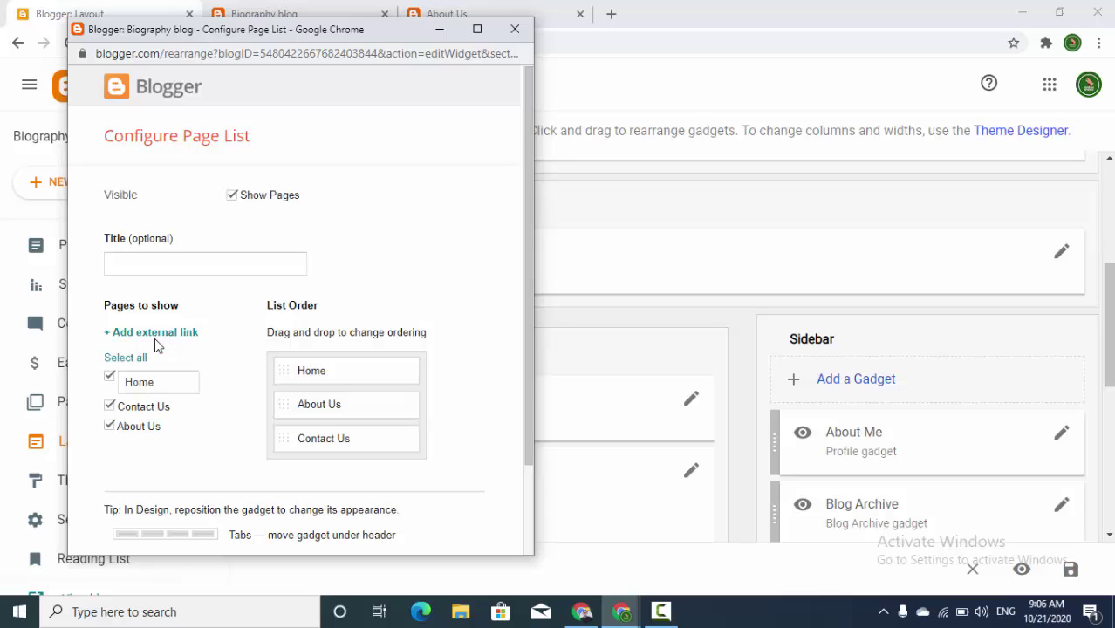
click(154, 337)
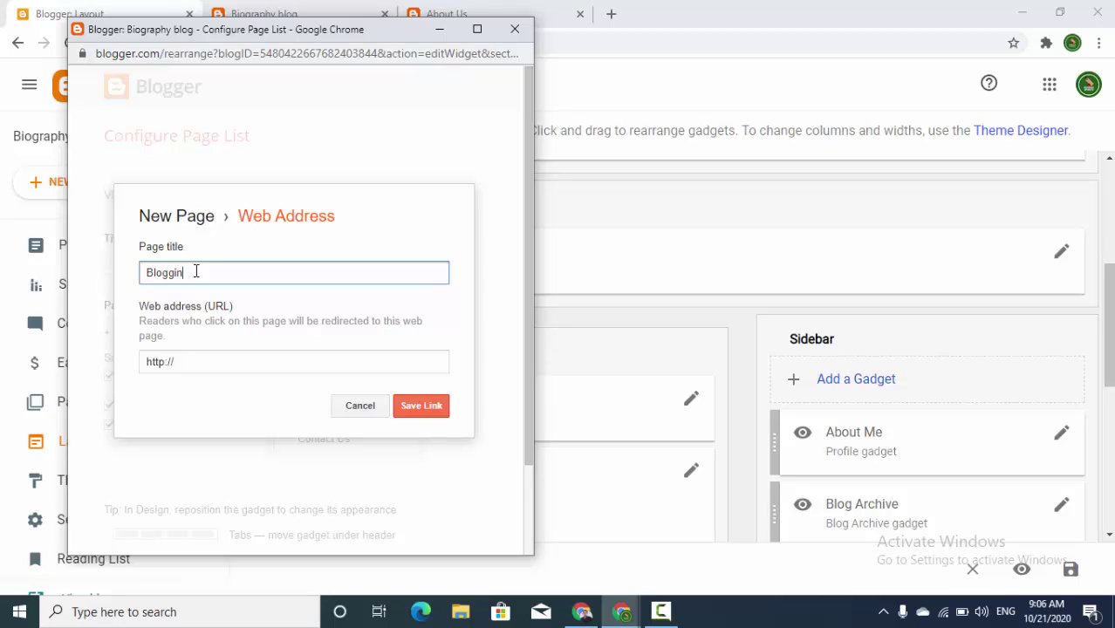
text(Blogging)
click(199, 359)
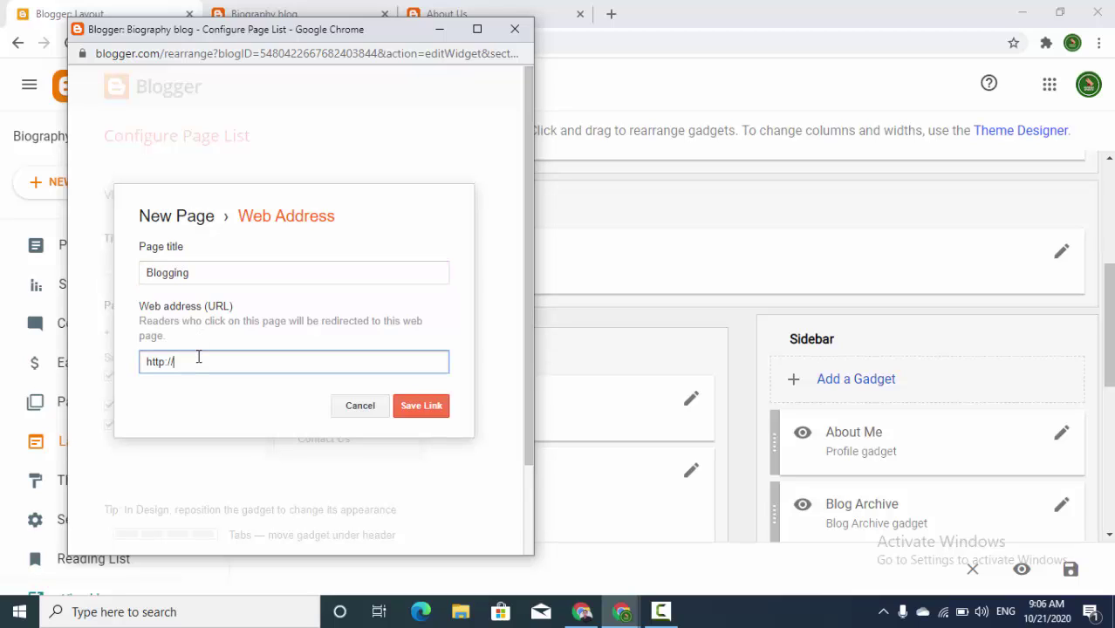
key(ctrl+a)
key(ctrl+v)
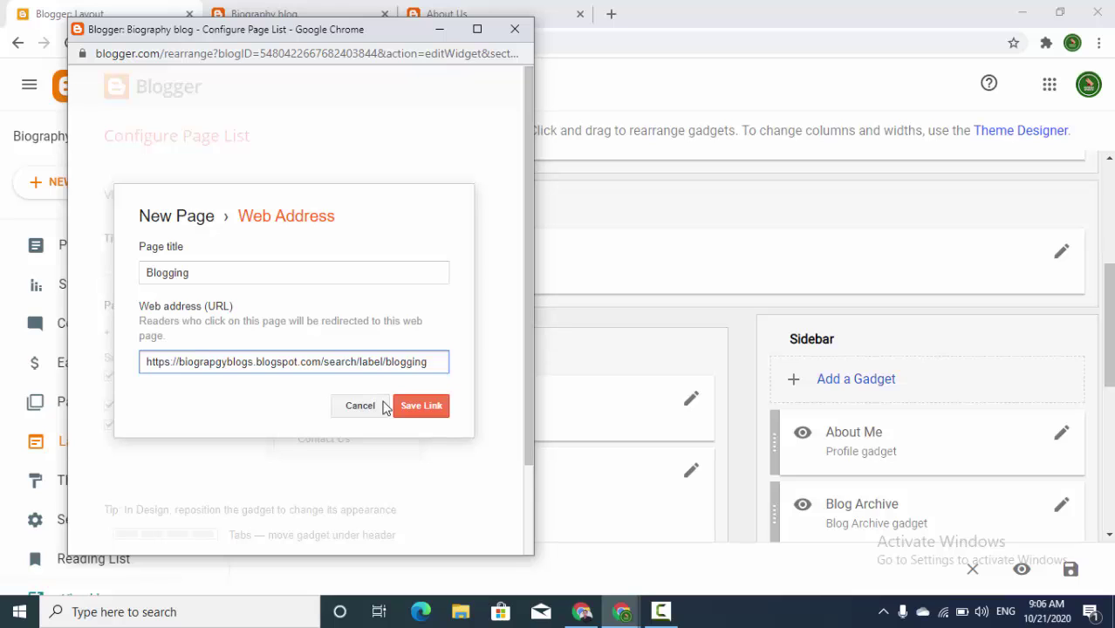
click(418, 406)
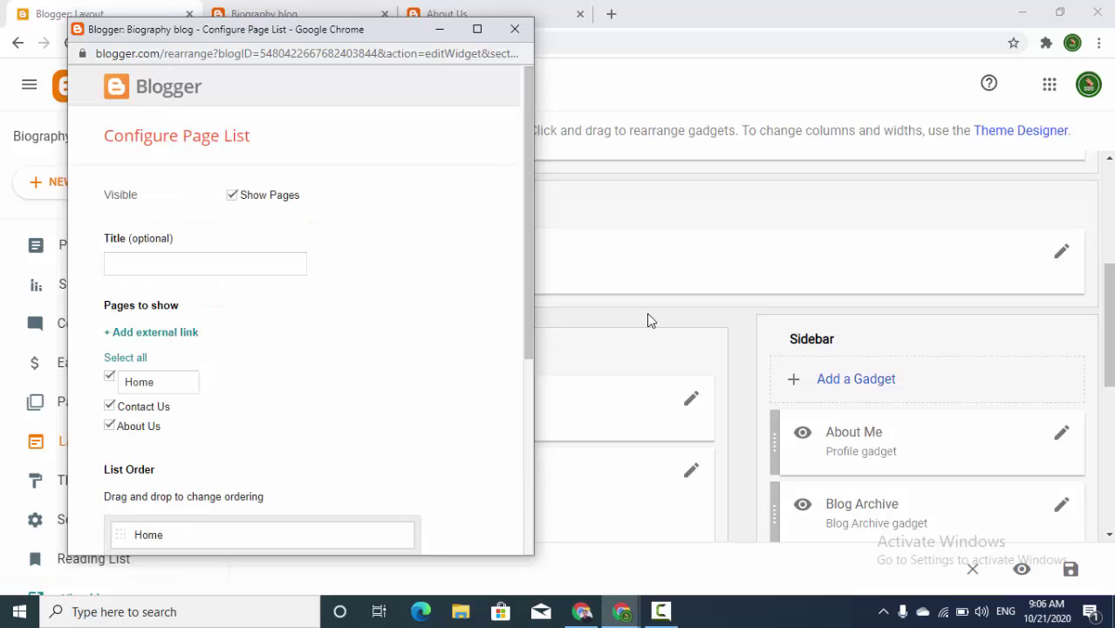
Place the Blogging link directly after Home in the page list order, and save the gadget and the layout
drag(528, 254, 519, 404)
drag(184, 406, 173, 351)
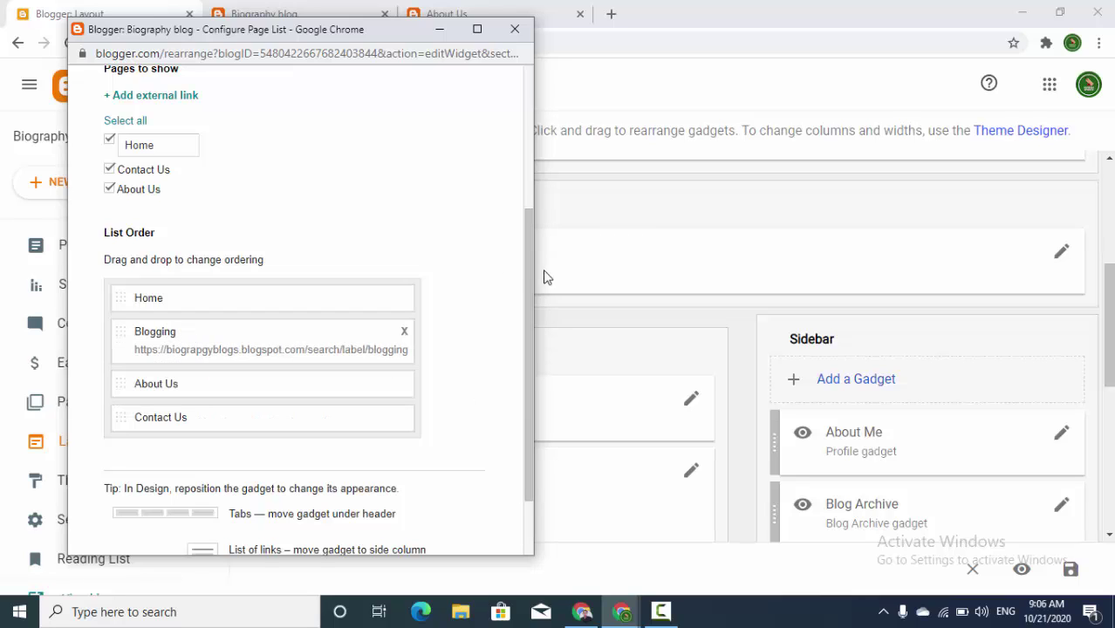
drag(525, 269, 518, 422)
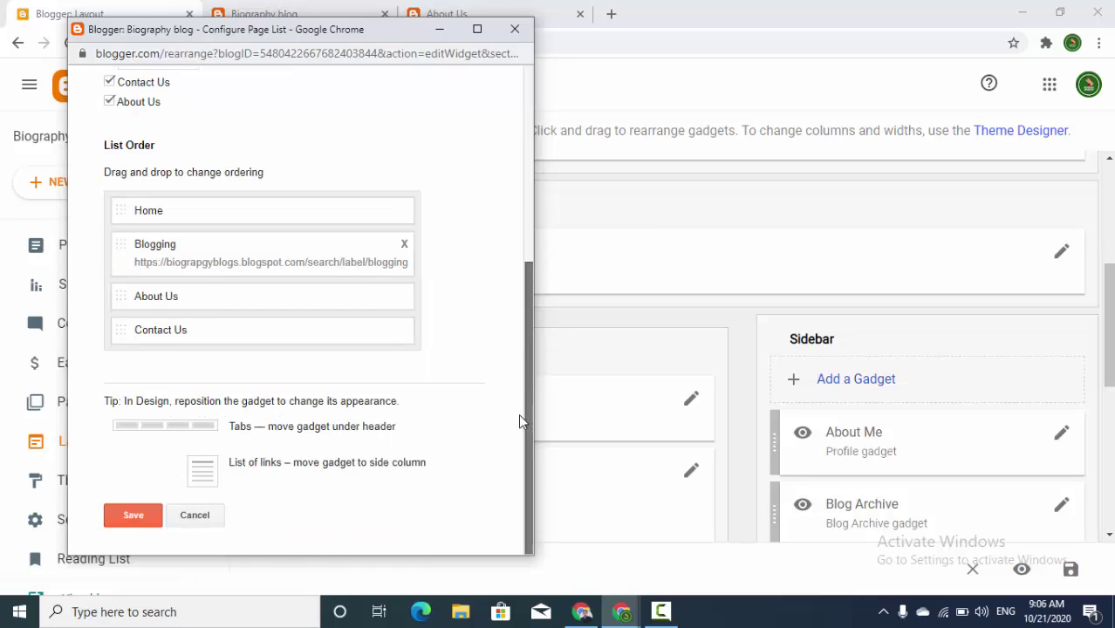
click(122, 518)
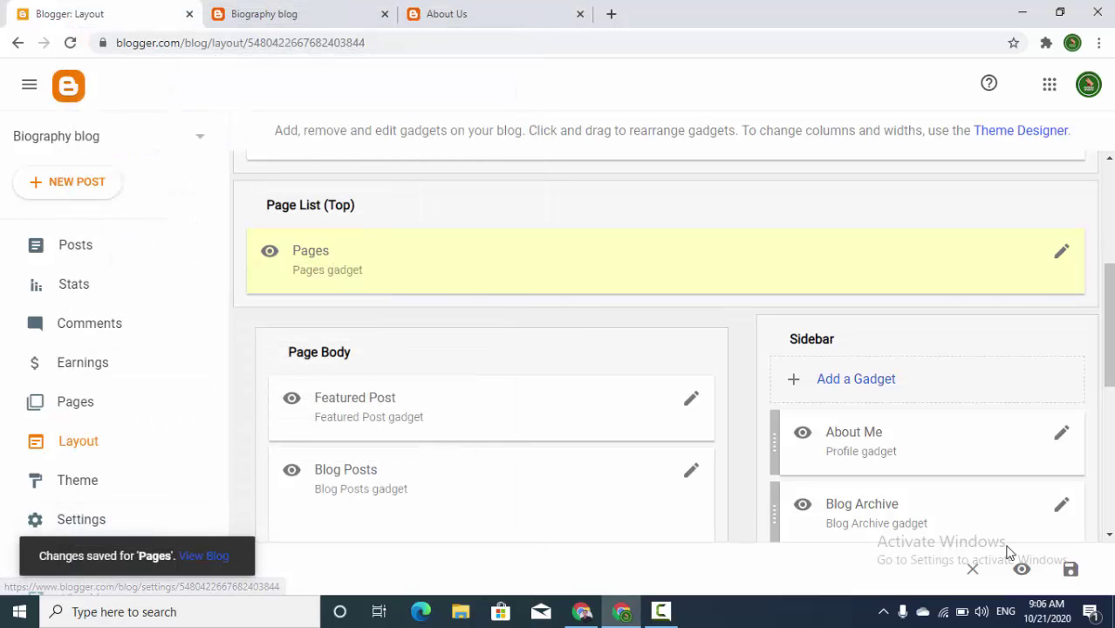
click(1071, 572)
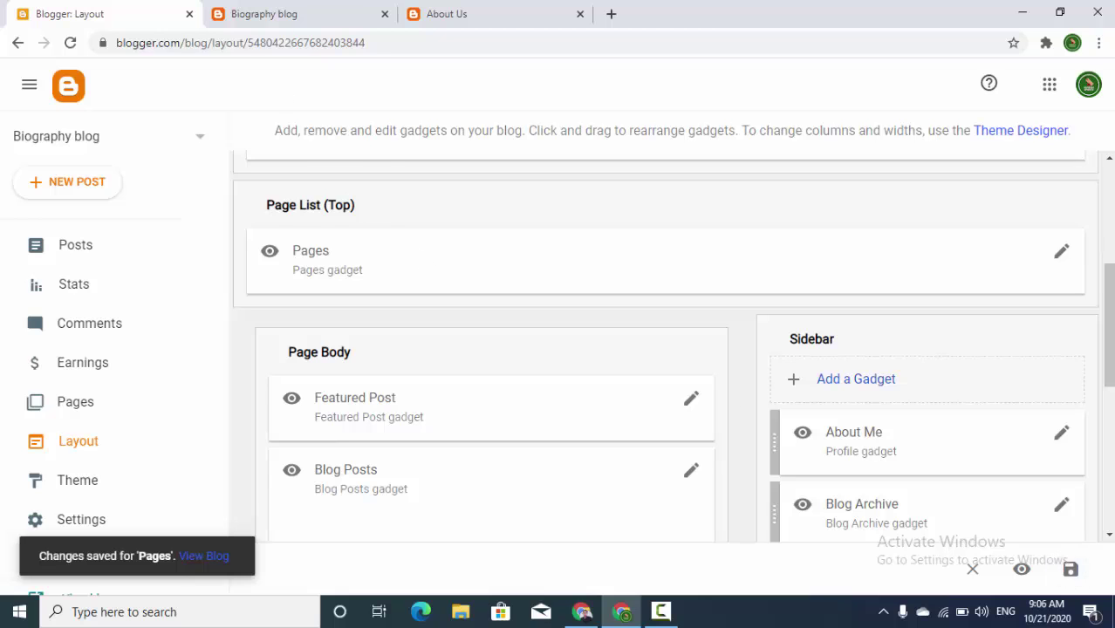
Reload the live blog and open the Blogging link in its top menu to check it
click(245, 23)
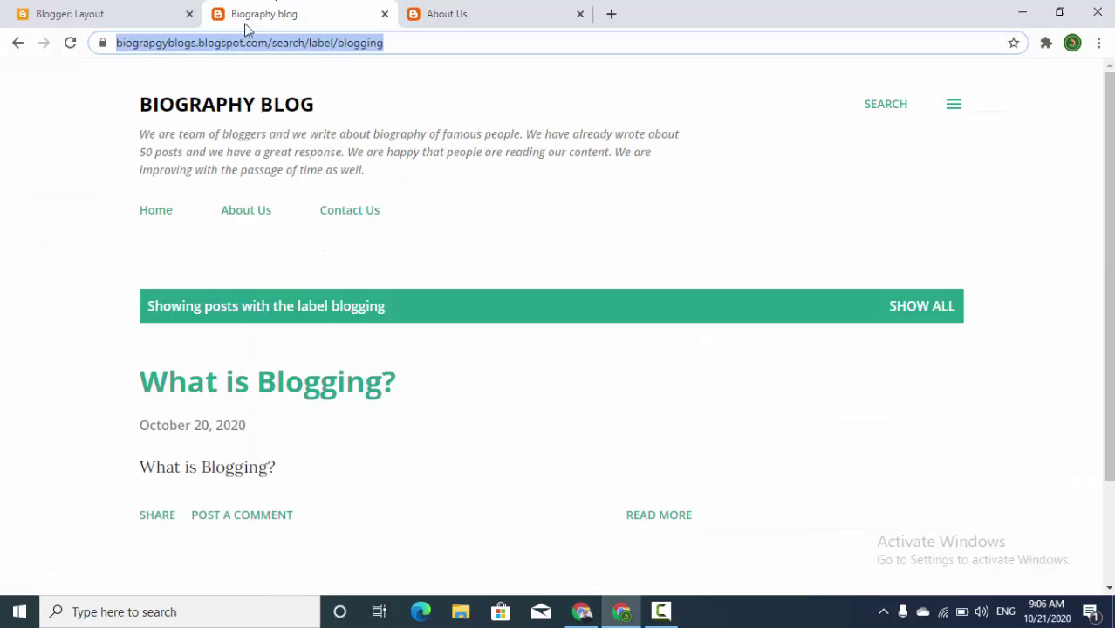
click(67, 49)
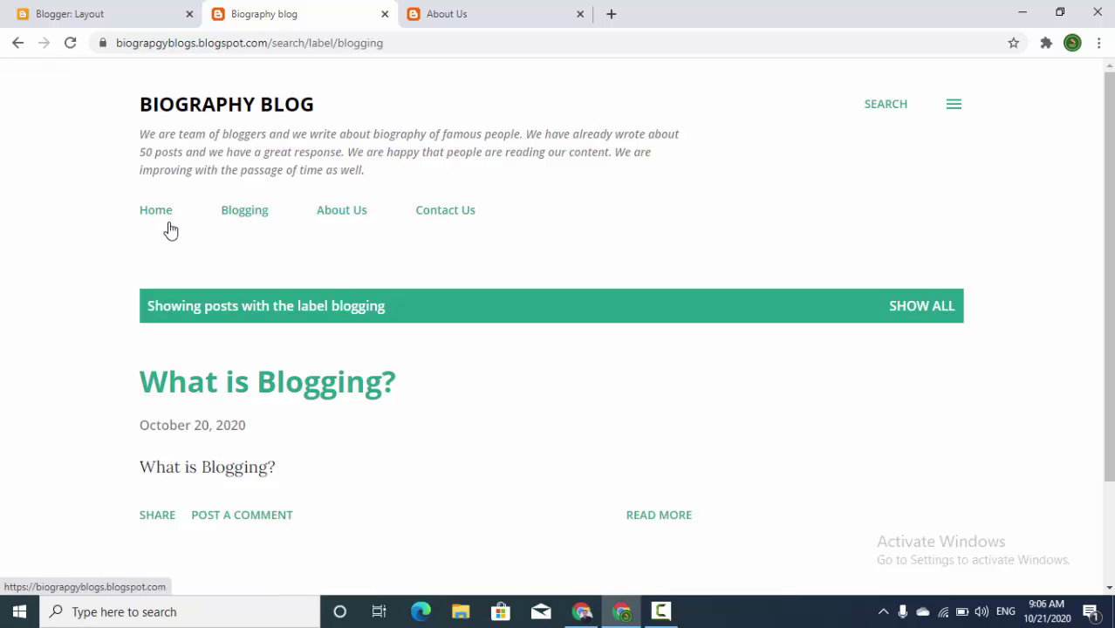
click(235, 215)
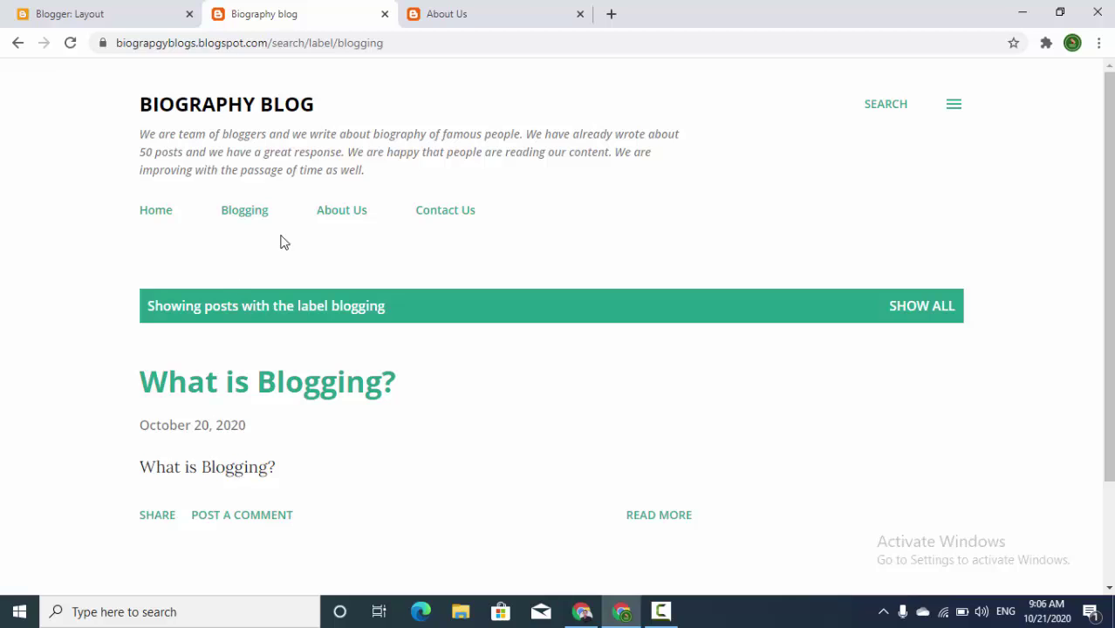
Create a new post in Blogger titled "How to make money from blogging"
click(26, 9)
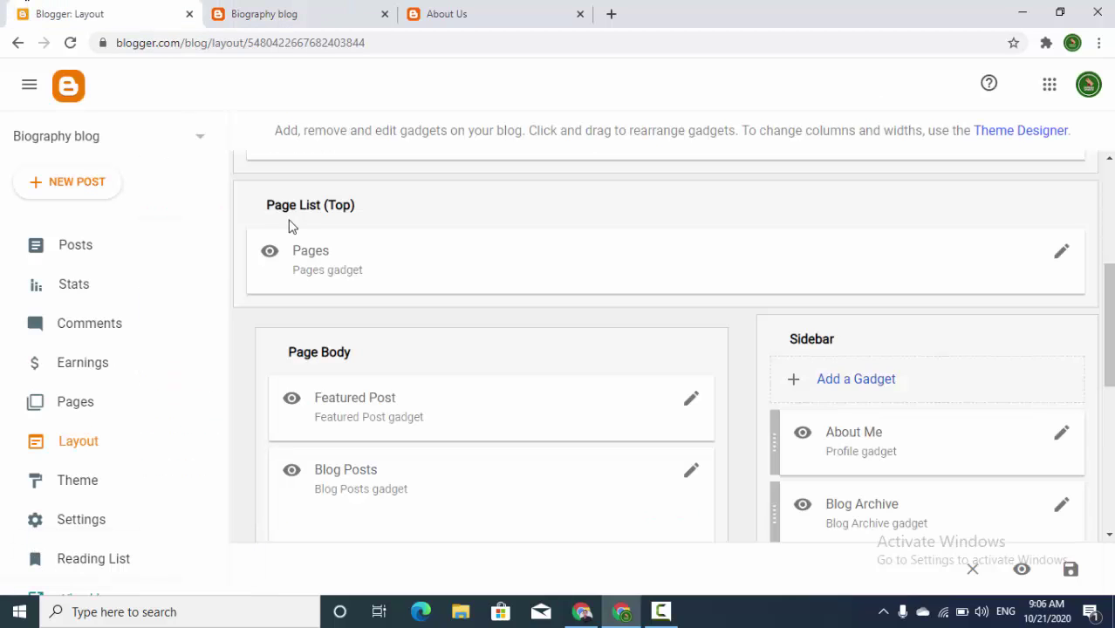
click(107, 254)
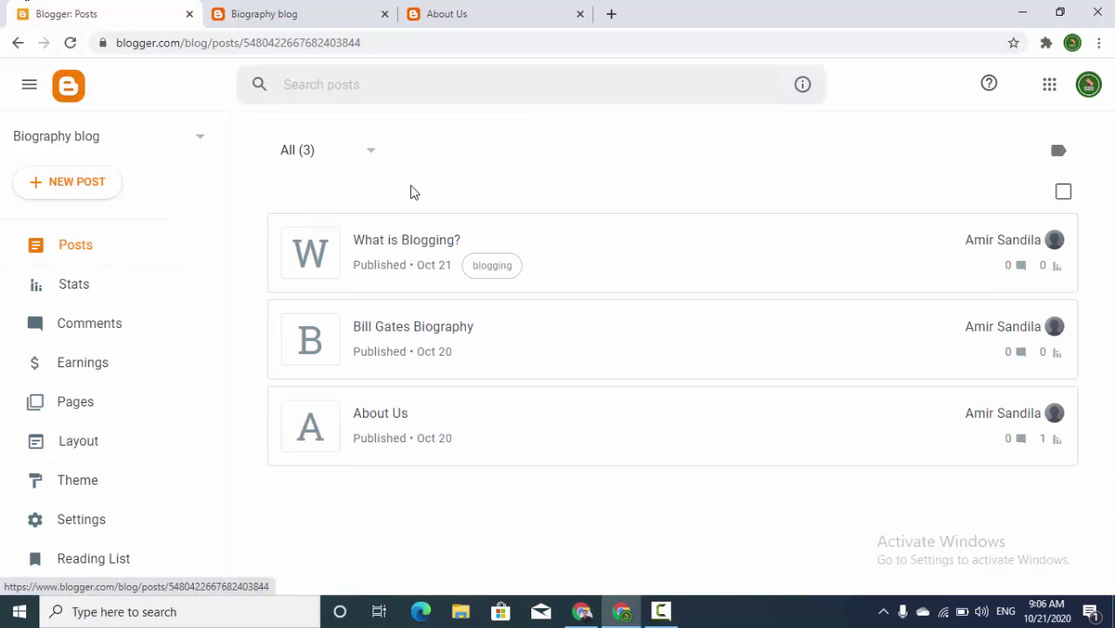
click(71, 183)
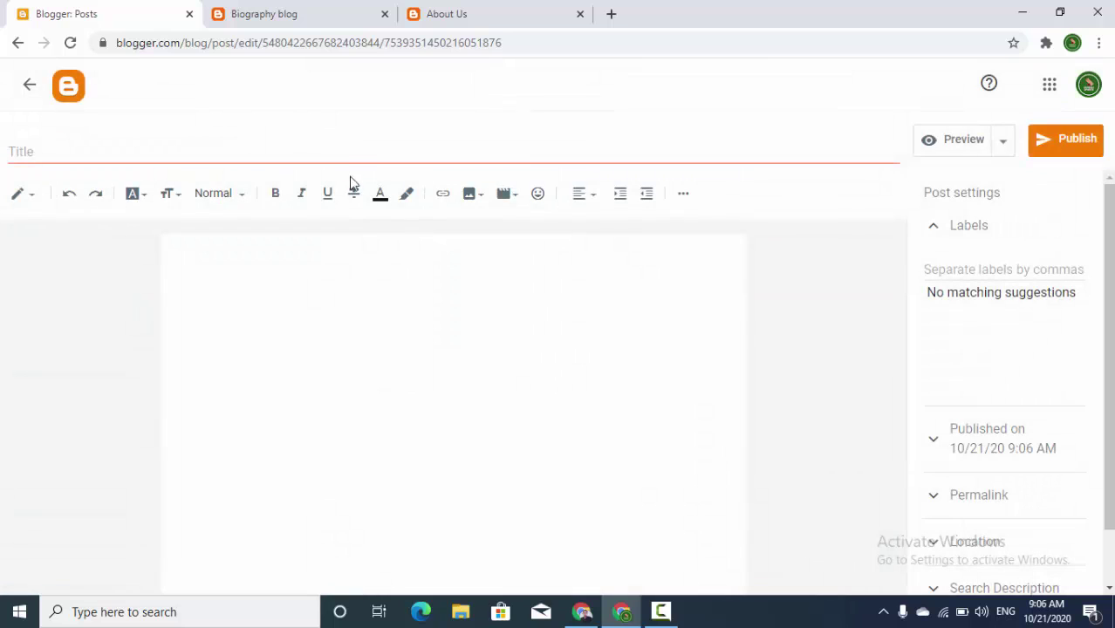
click(347, 153)
text(How to make)
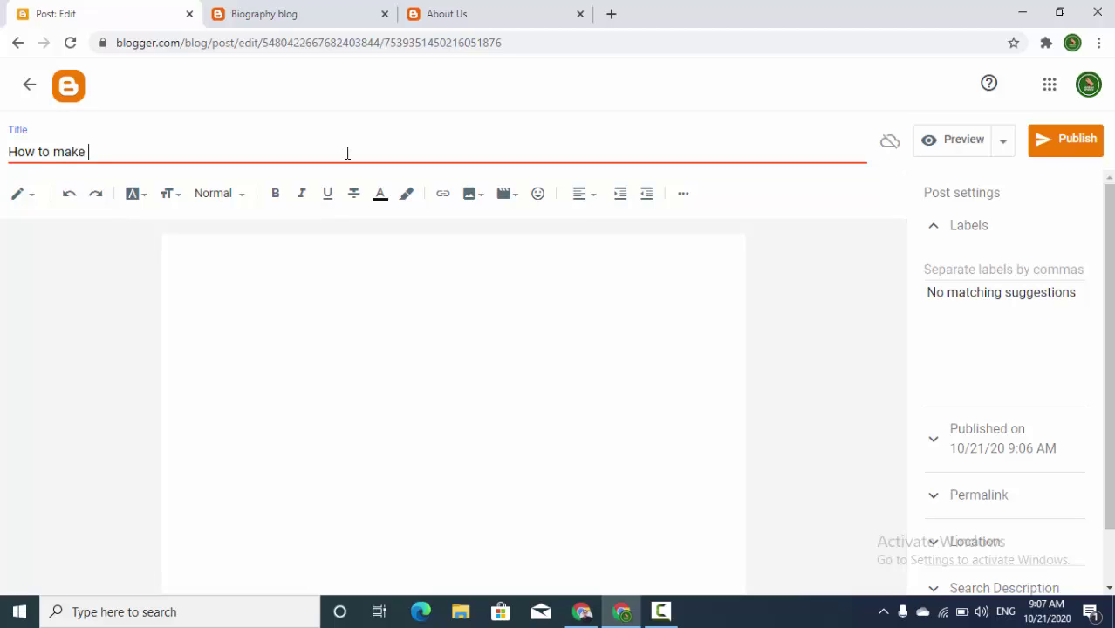
text( money from blo)
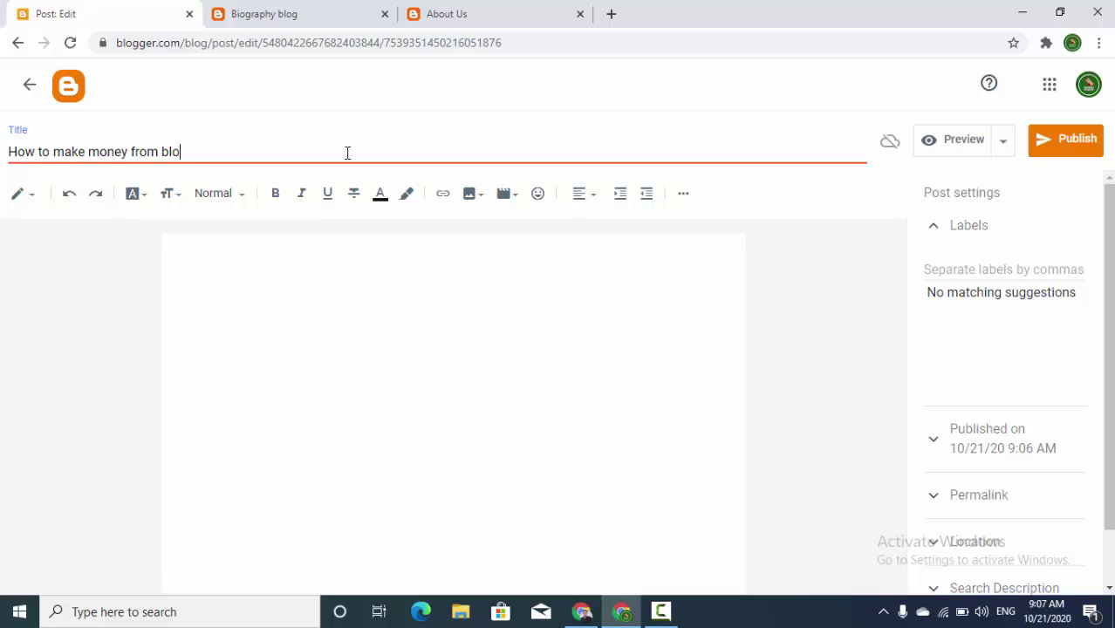
text(gging)
Copy the post's title text "How to make money from blogging" into the post body
triple_click(342, 148)
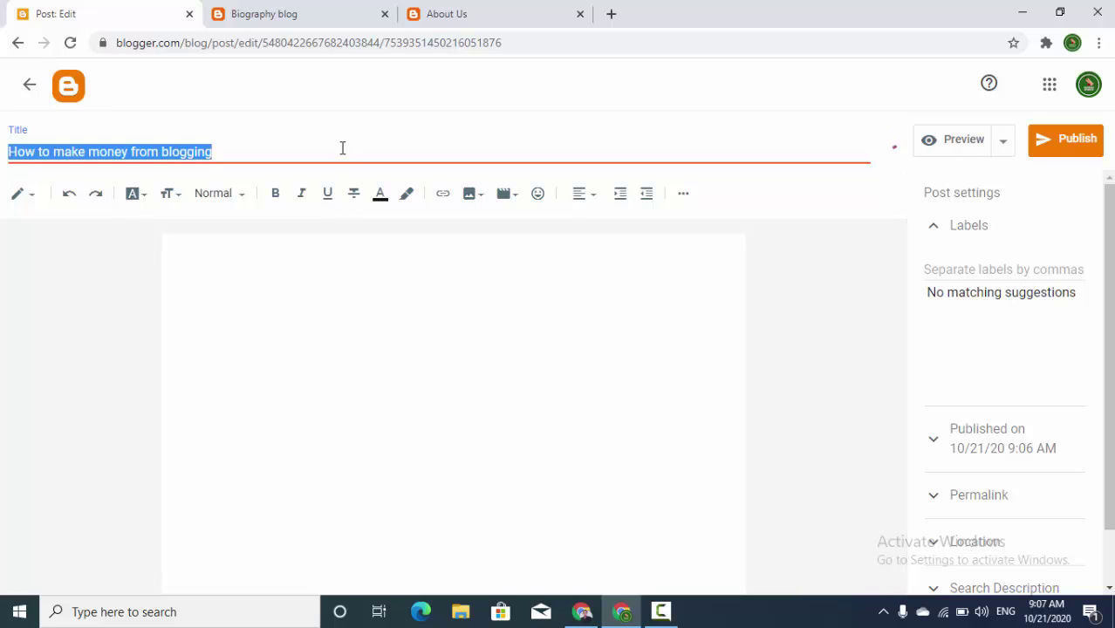
key(ctrl+c)
click(357, 336)
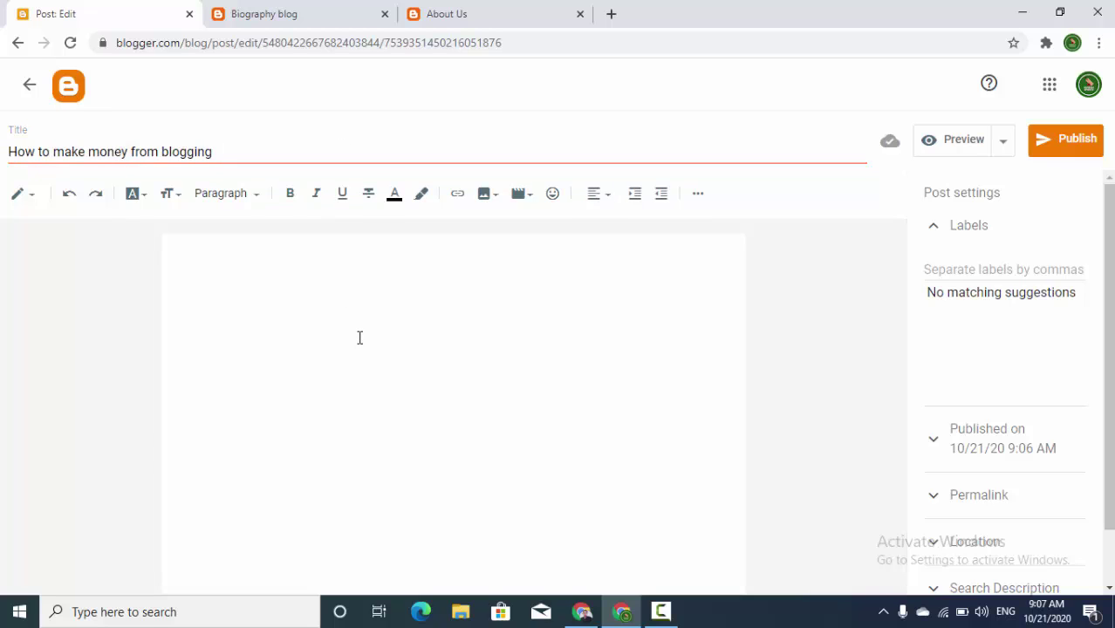
key(ctrl+v)
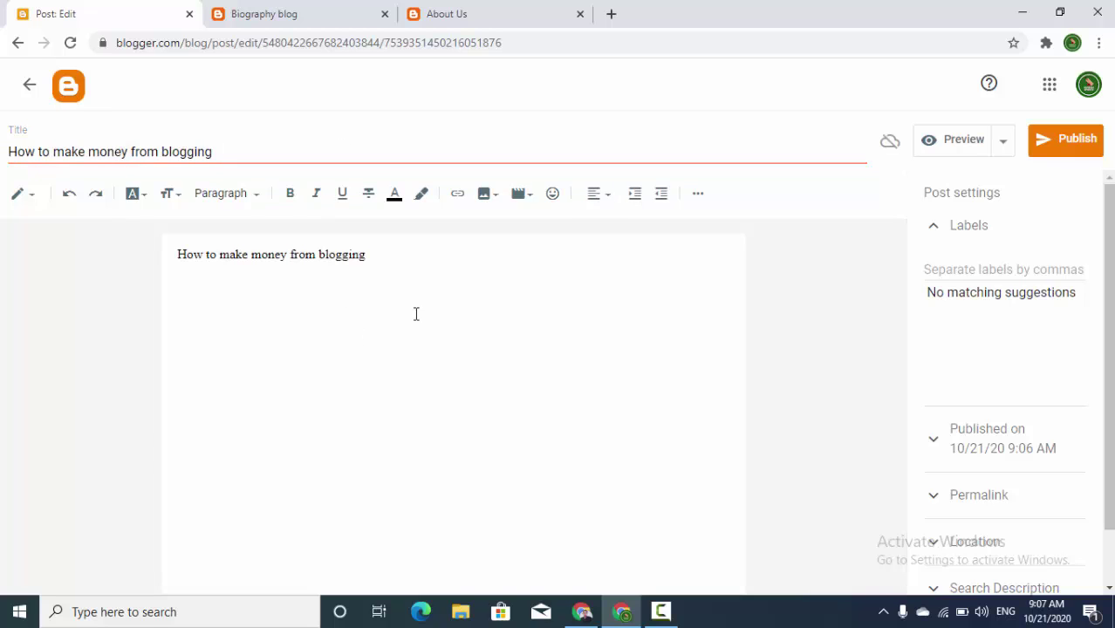
Assign the existing label "blogging" to the new post and publish it
click(967, 268)
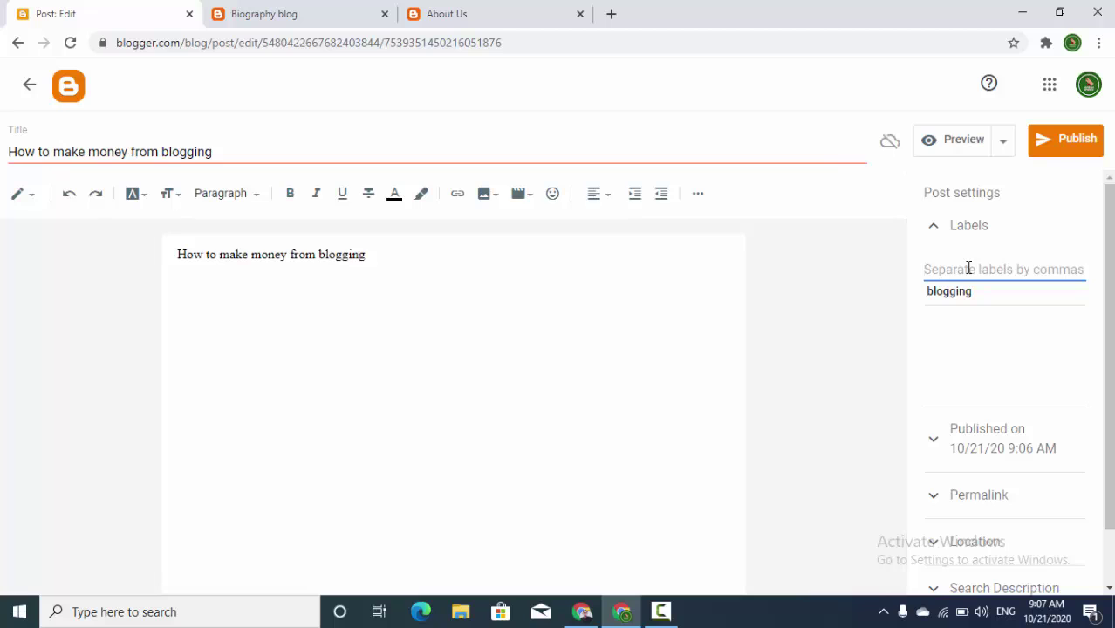
click(965, 301)
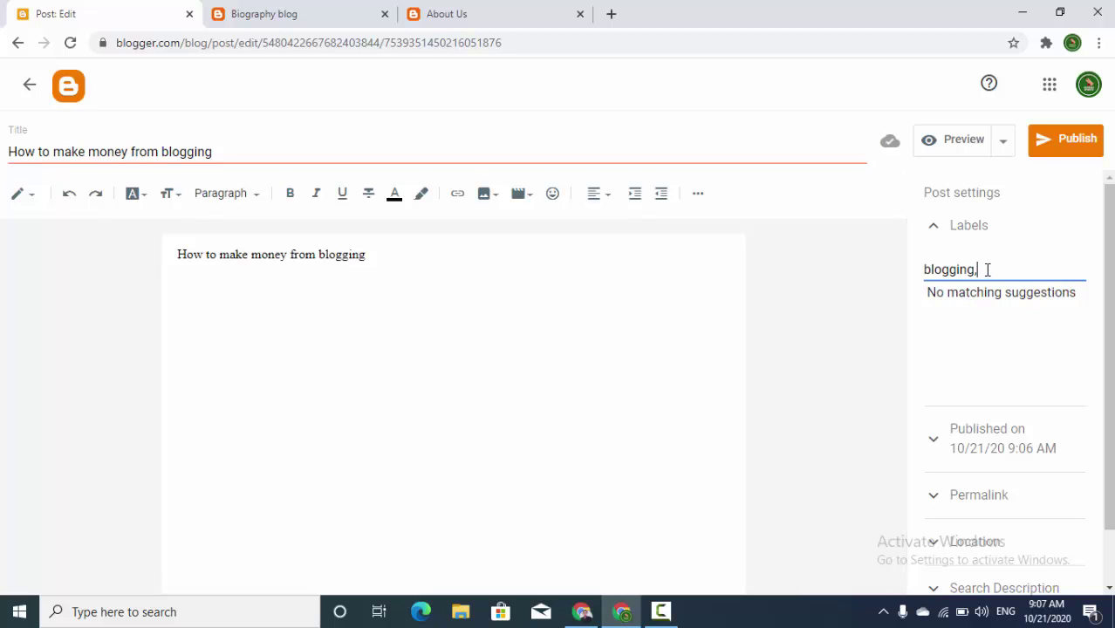
click(1054, 152)
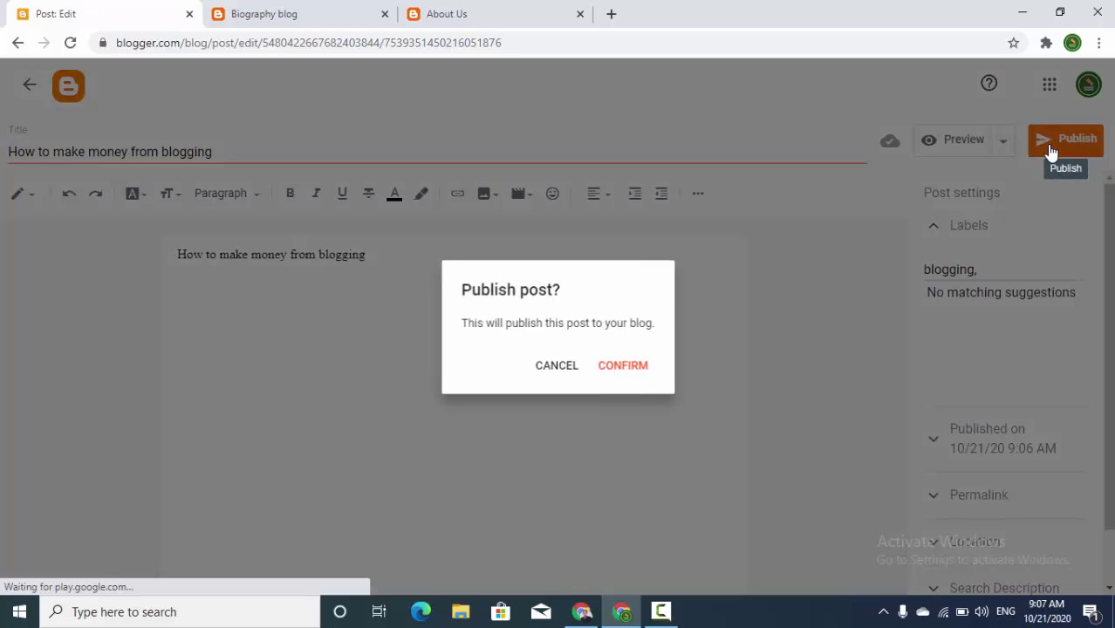
click(621, 364)
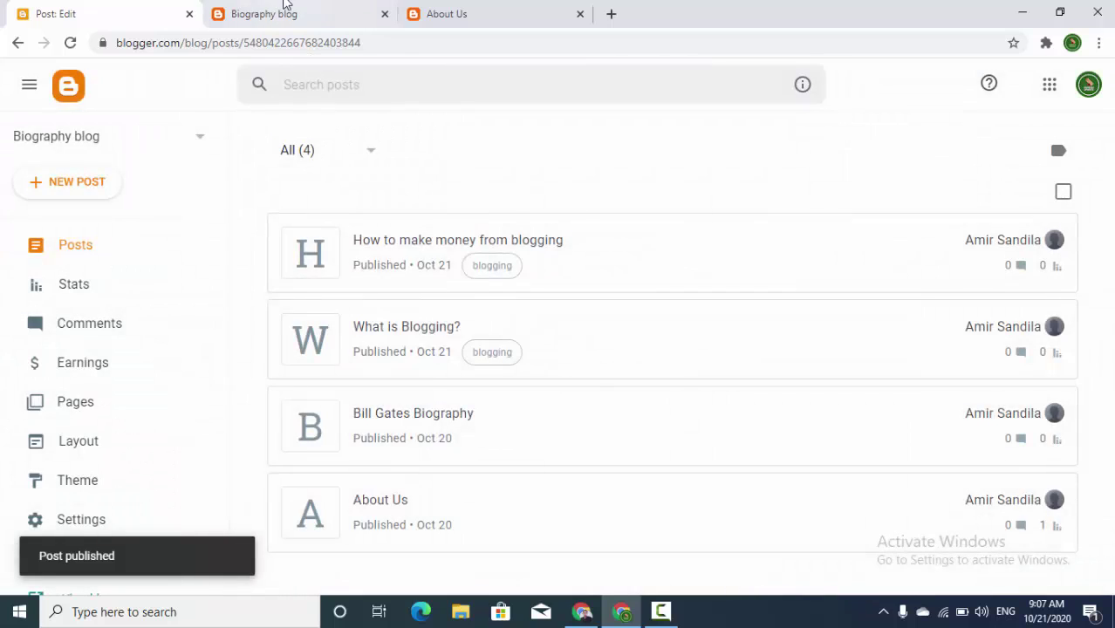
Reload the live blog, view its Home page and the posts under Blogging, and return to the Blogger posts list
click(284, 4)
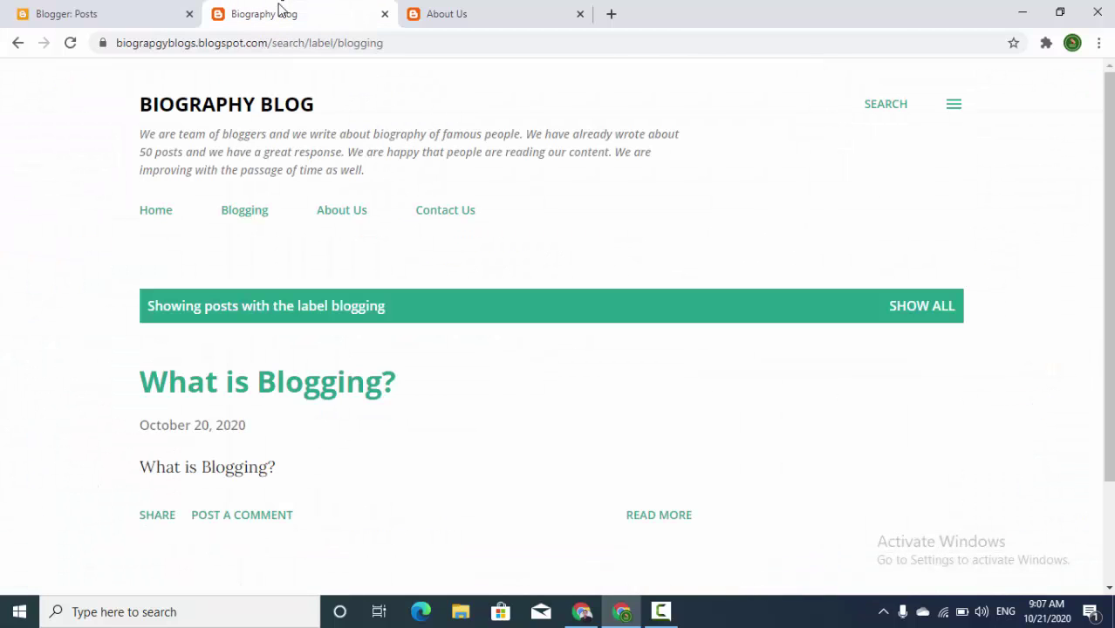
click(71, 45)
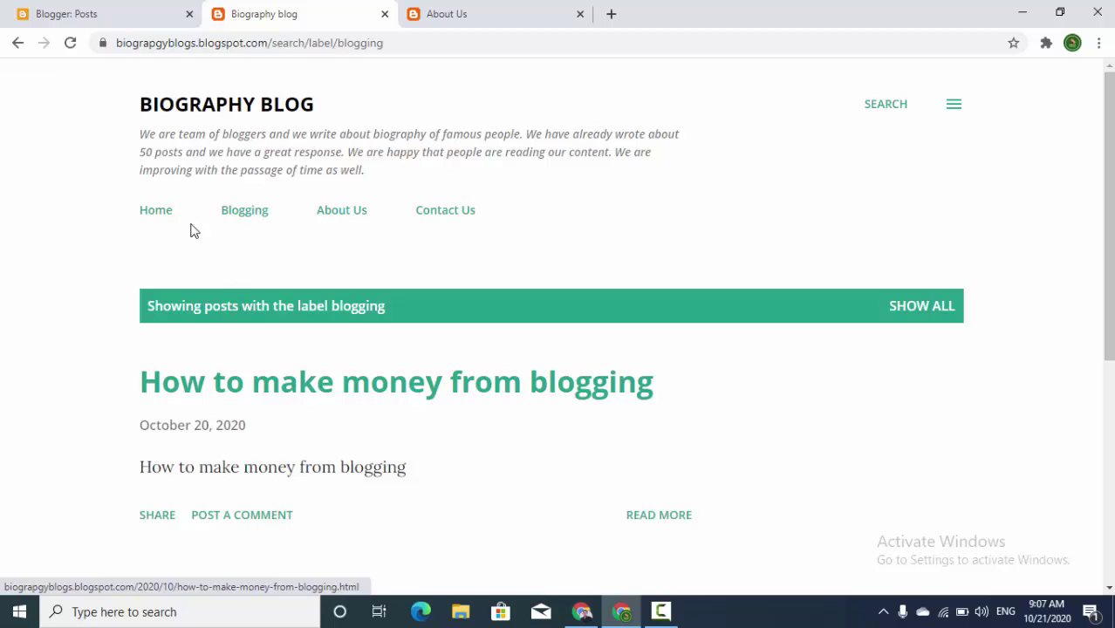
click(160, 218)
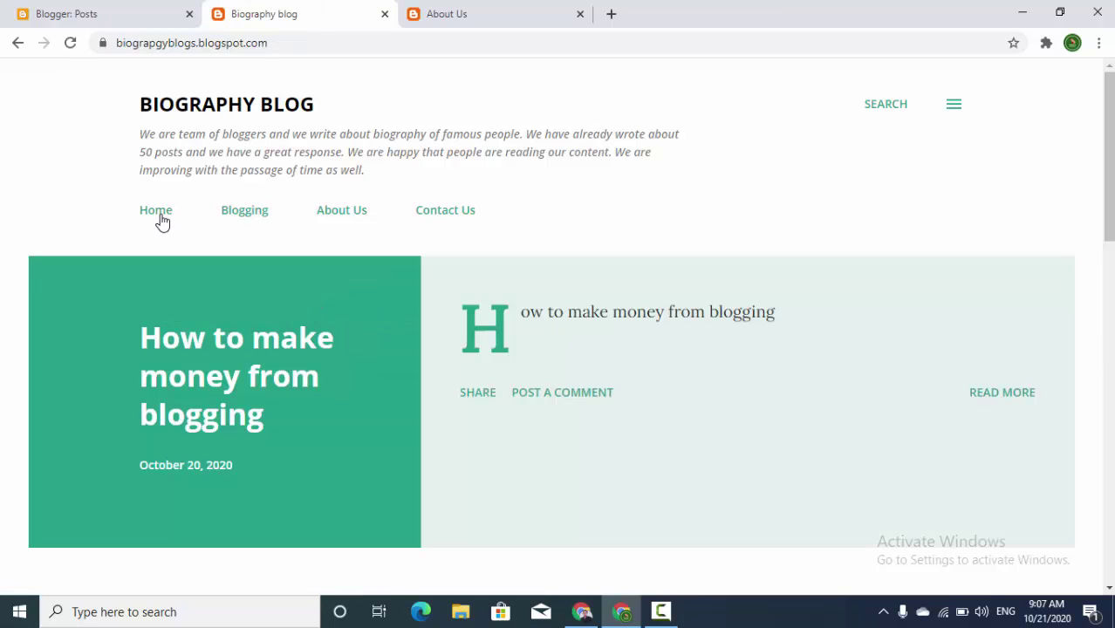
click(243, 224)
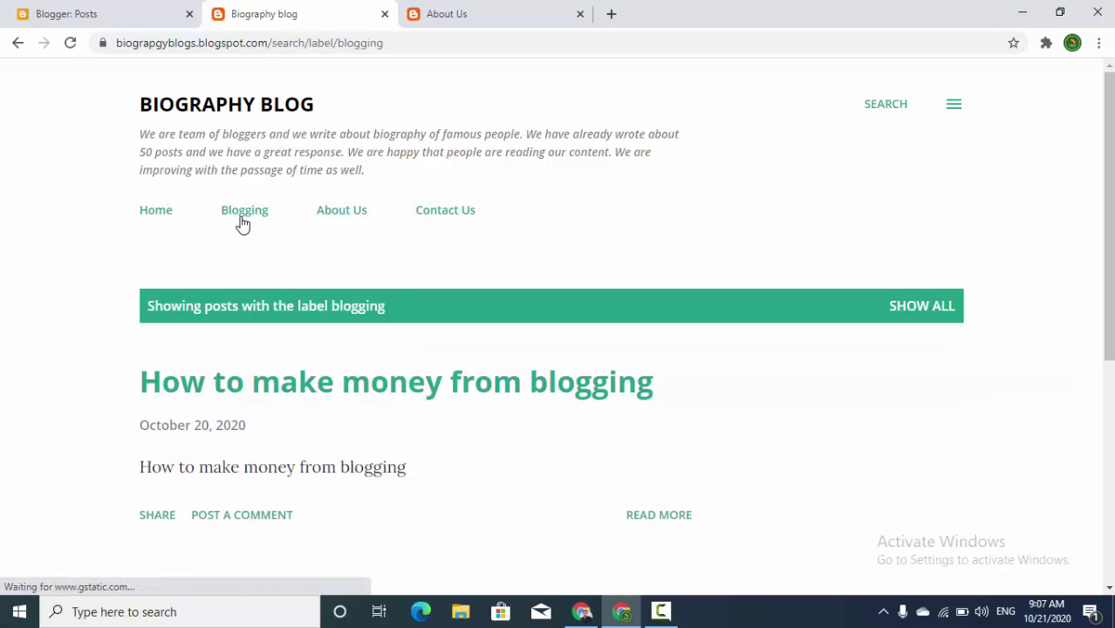
scroll(1112, 295, down, 2)
scroll(1112, 295, down, 2)
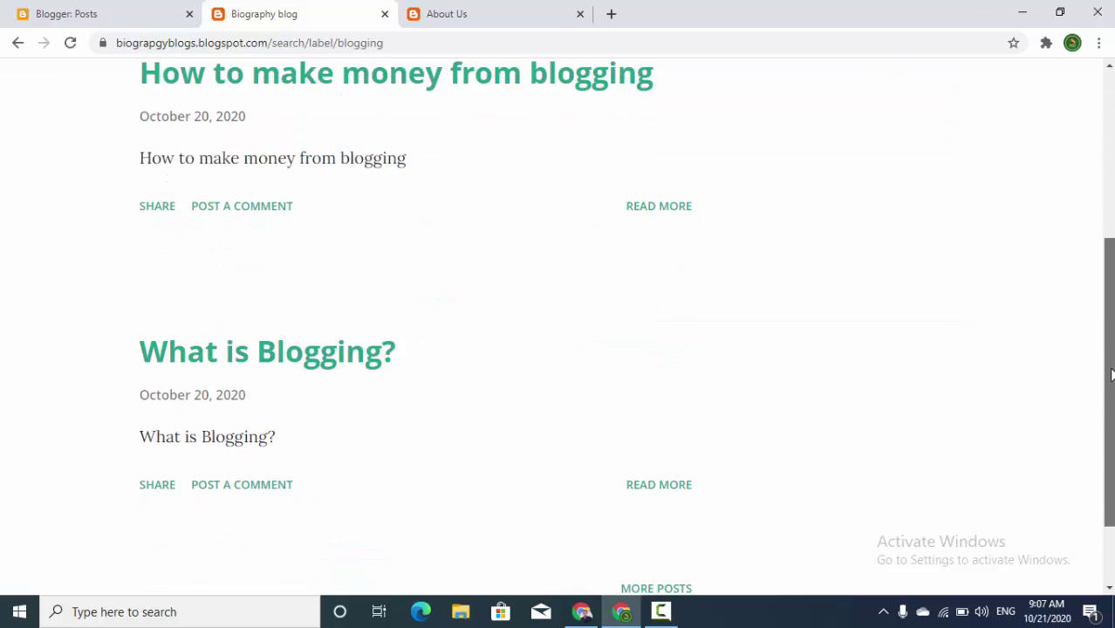
scroll(422, 187, up, 1)
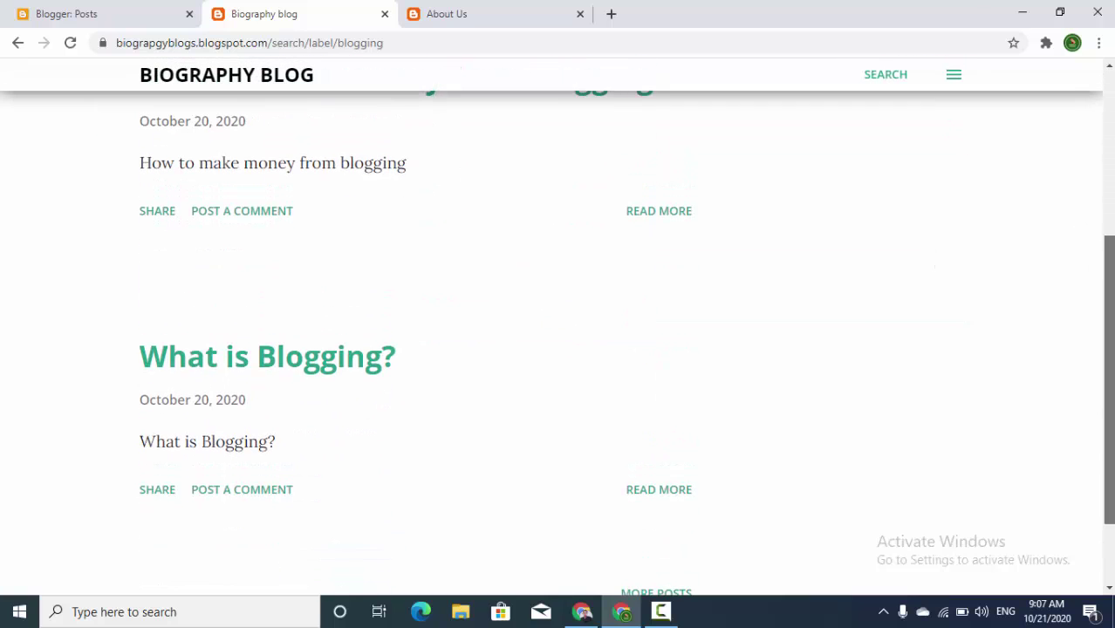
drag(1109, 249, 1110, 81)
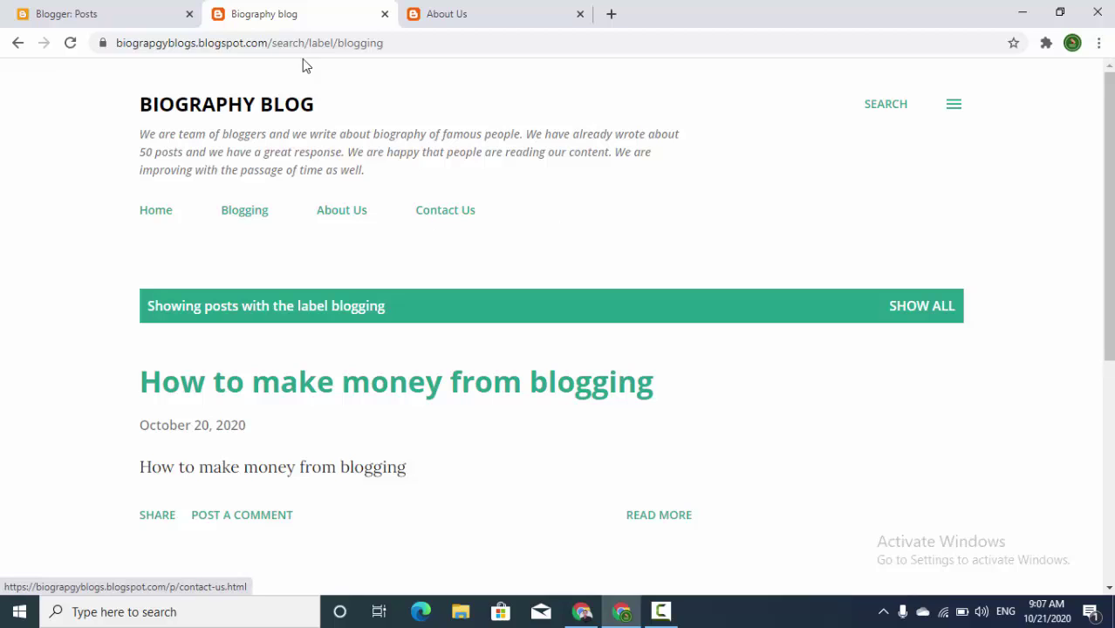
click(58, 12)
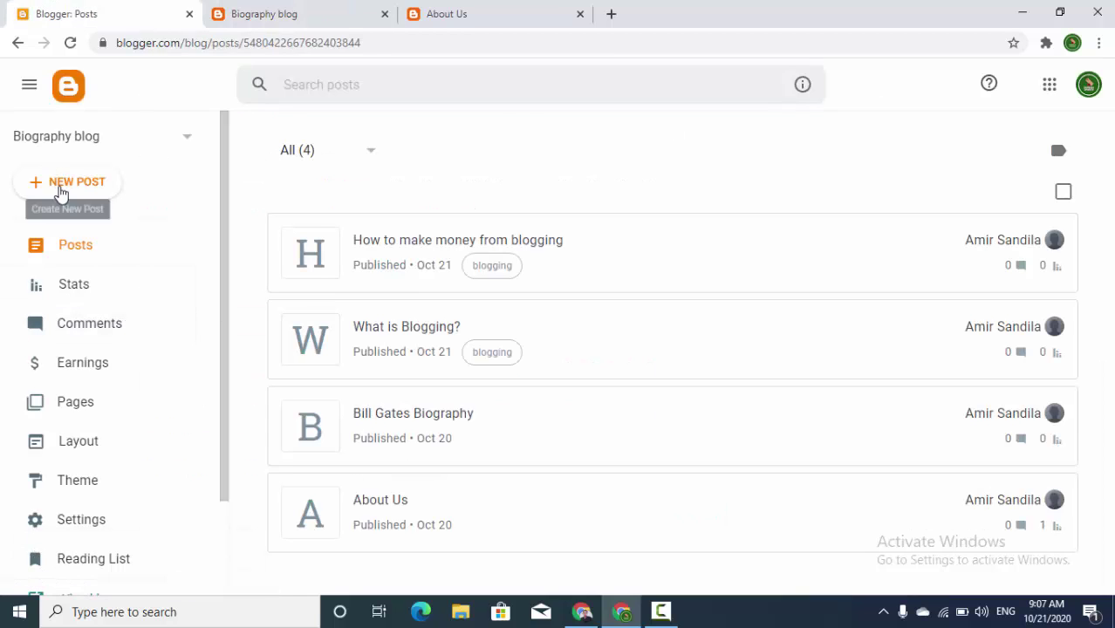
Create a new post titled "Earn Money Online"
click(59, 185)
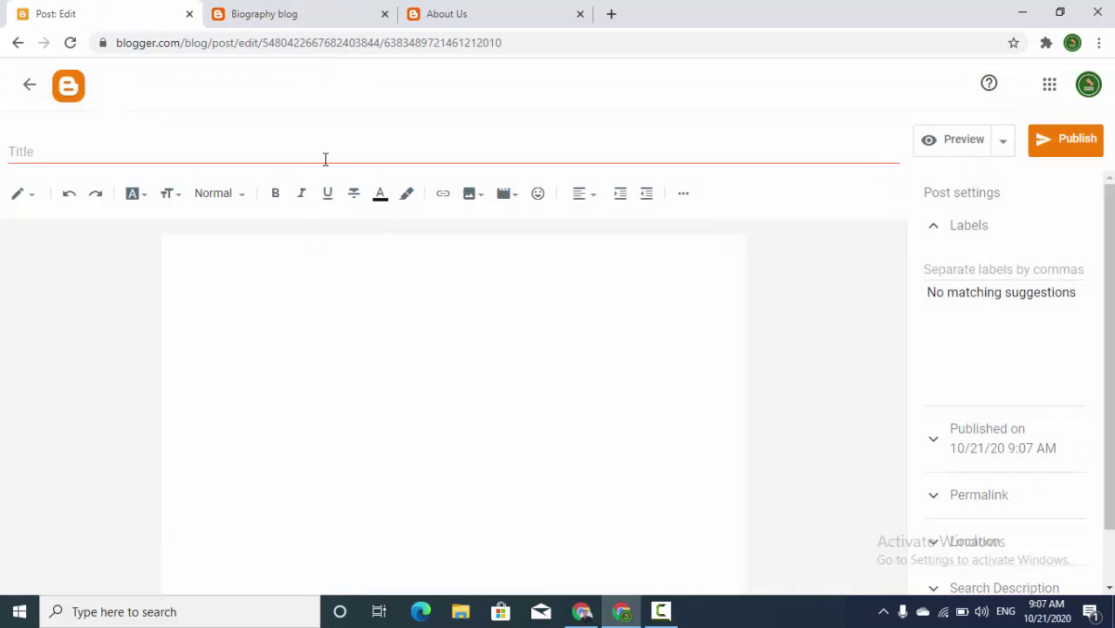
click(325, 154)
text(Earn Money Online)
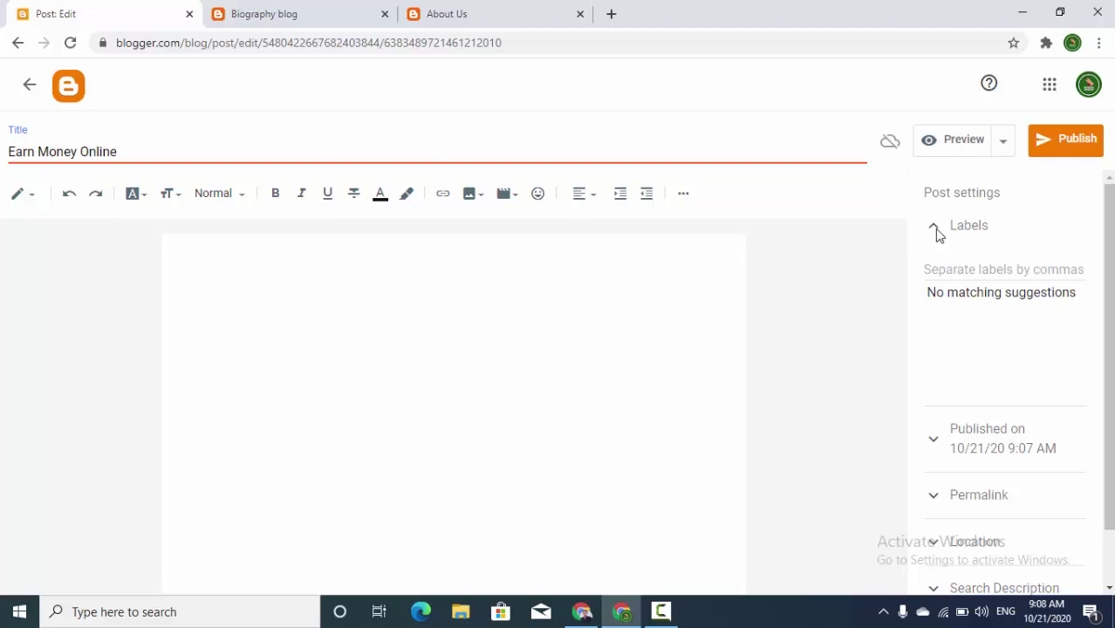
Enter "earn money" as a new label for the "Earn Money Online" post
click(977, 269)
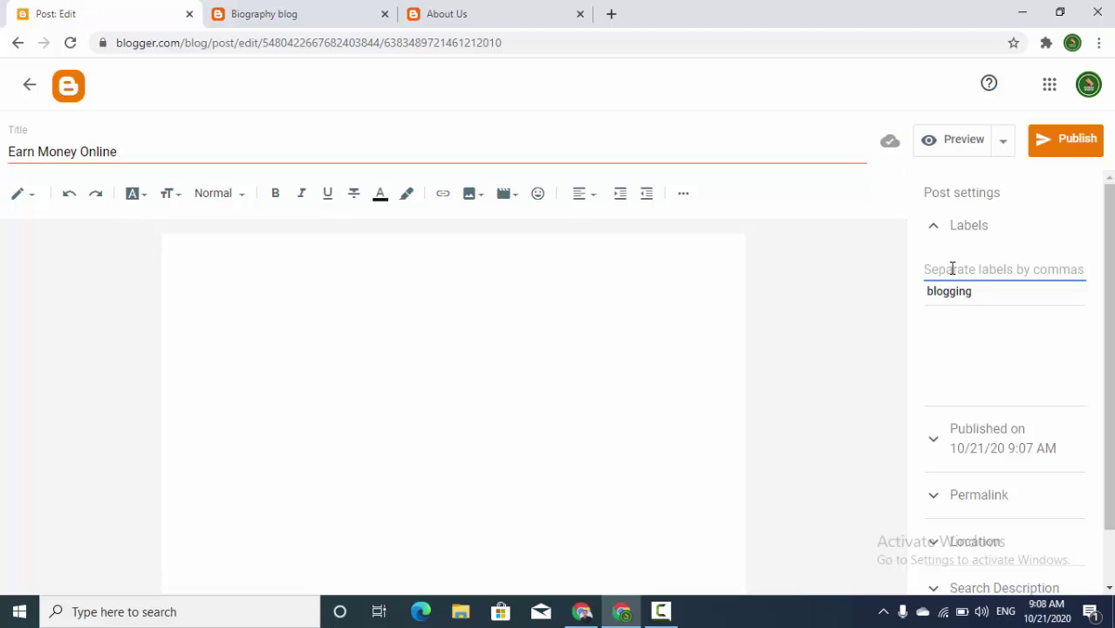
text(earn m)
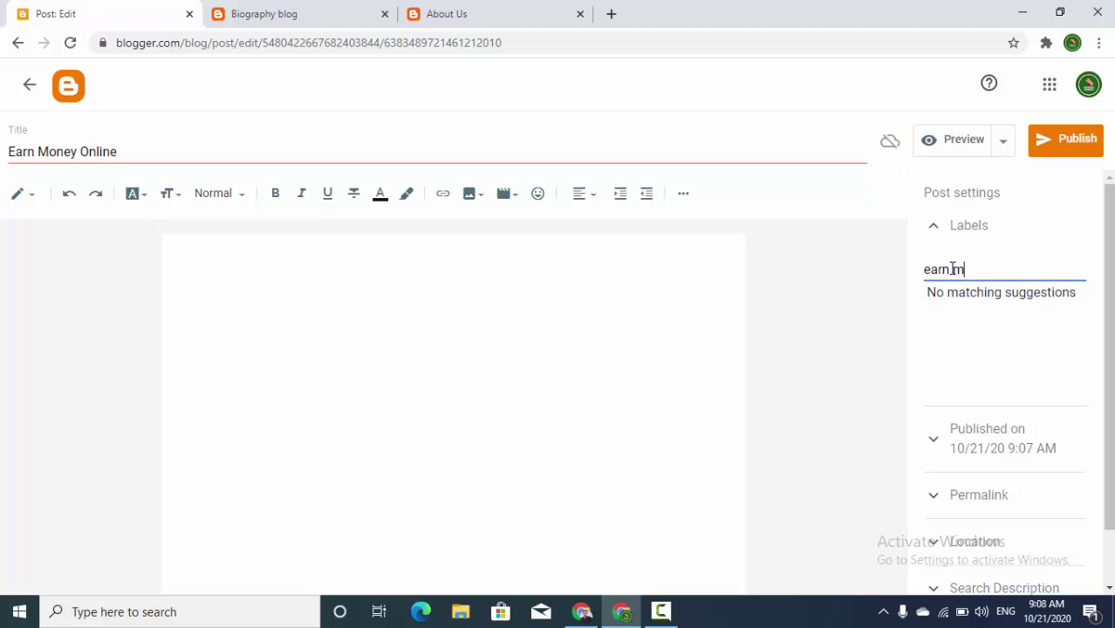
text(oney)
click(959, 324)
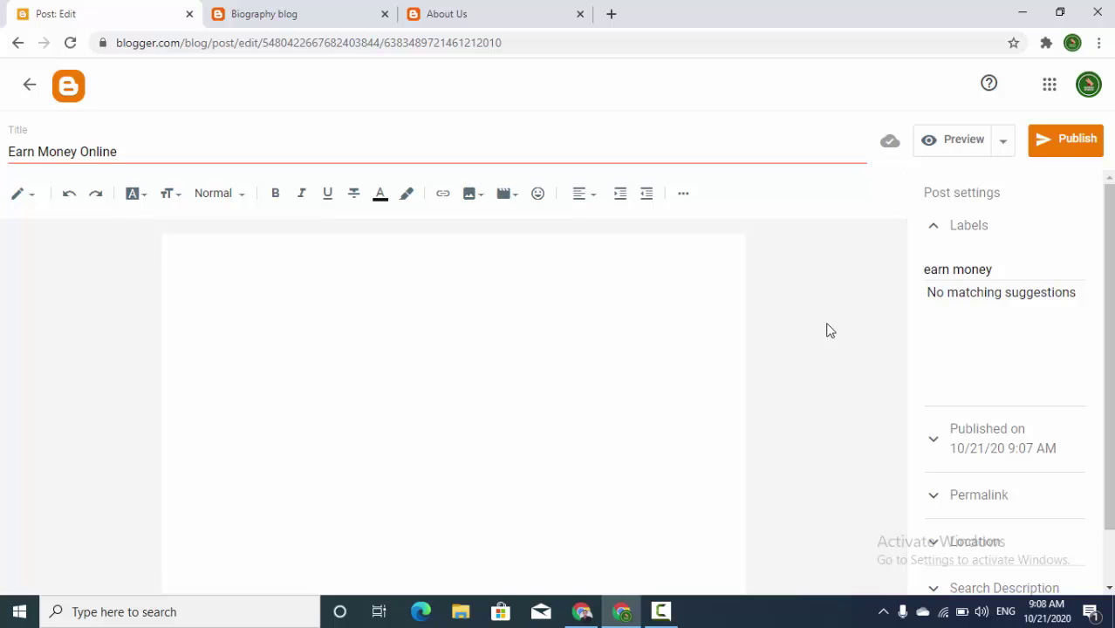
Clear the "earn money" label from the post settings
click(1001, 271)
key(BackSpace)
key(BackSpace)
key(BackSpace)
key(BackSpace)
key(BackSpace)
key(BackSpace)
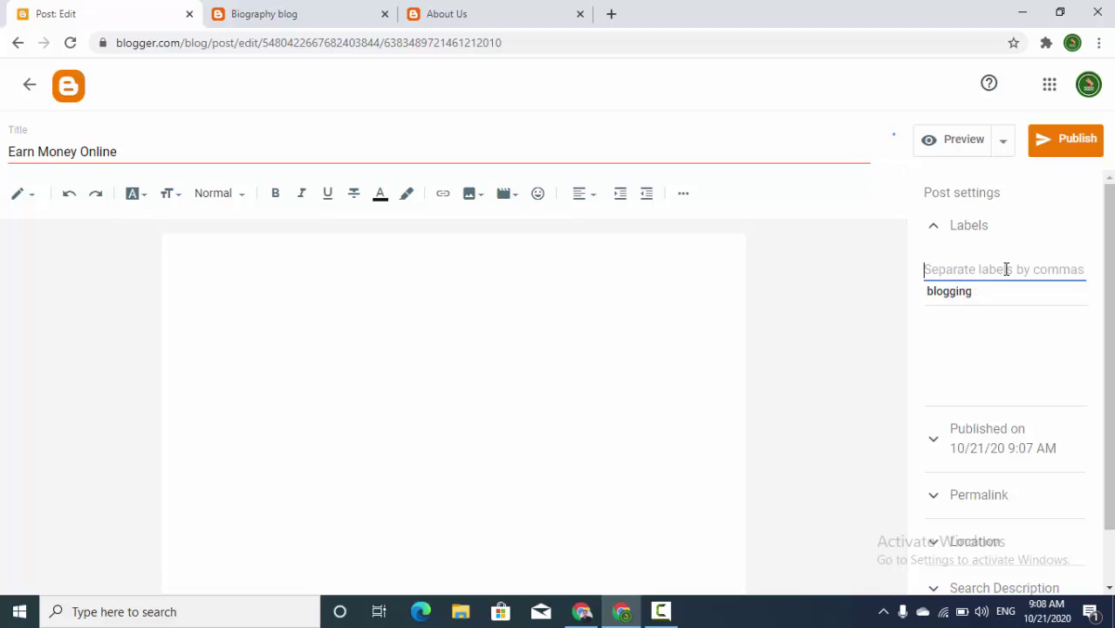
Leave the post draft and create a new page titled "Privacy Policy"
click(68, 80)
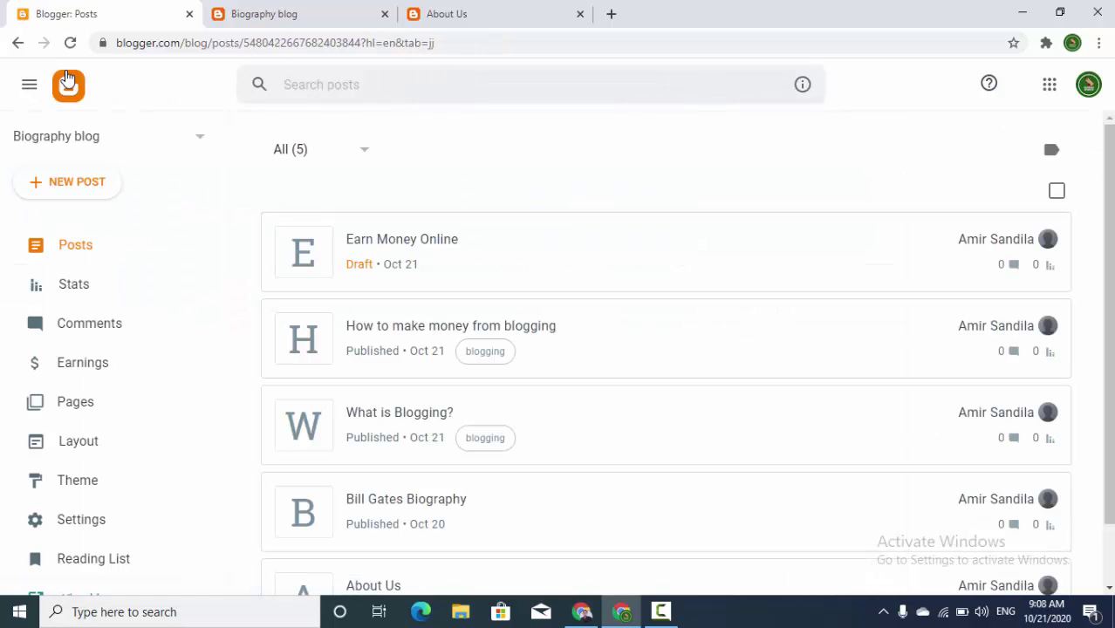
click(74, 411)
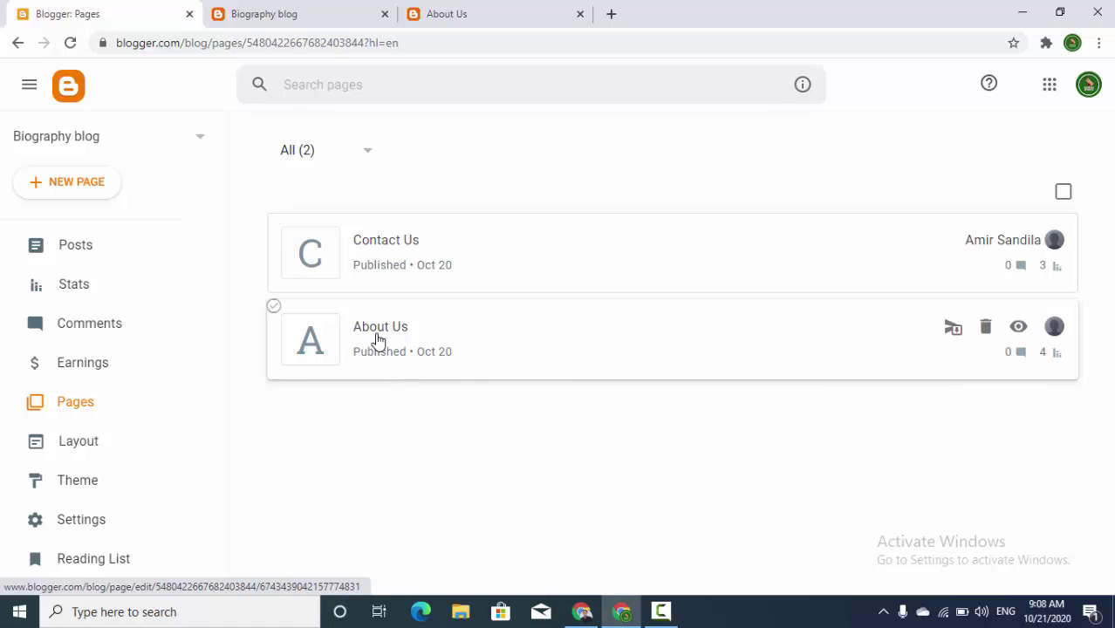
click(70, 192)
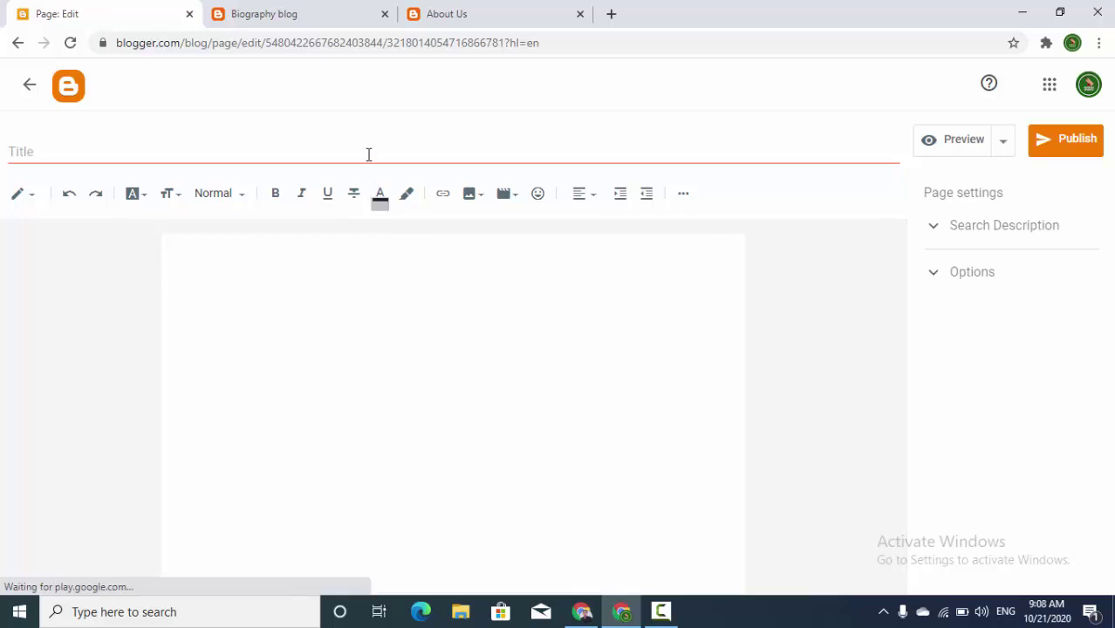
click(368, 154)
text(Pri)
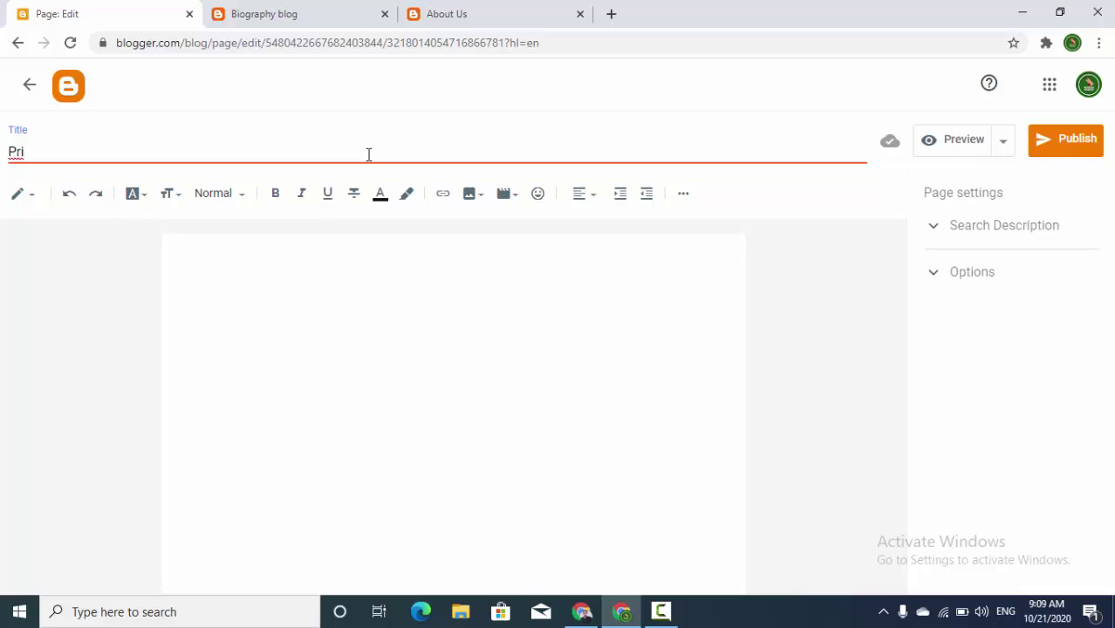
text(vacy Policy)
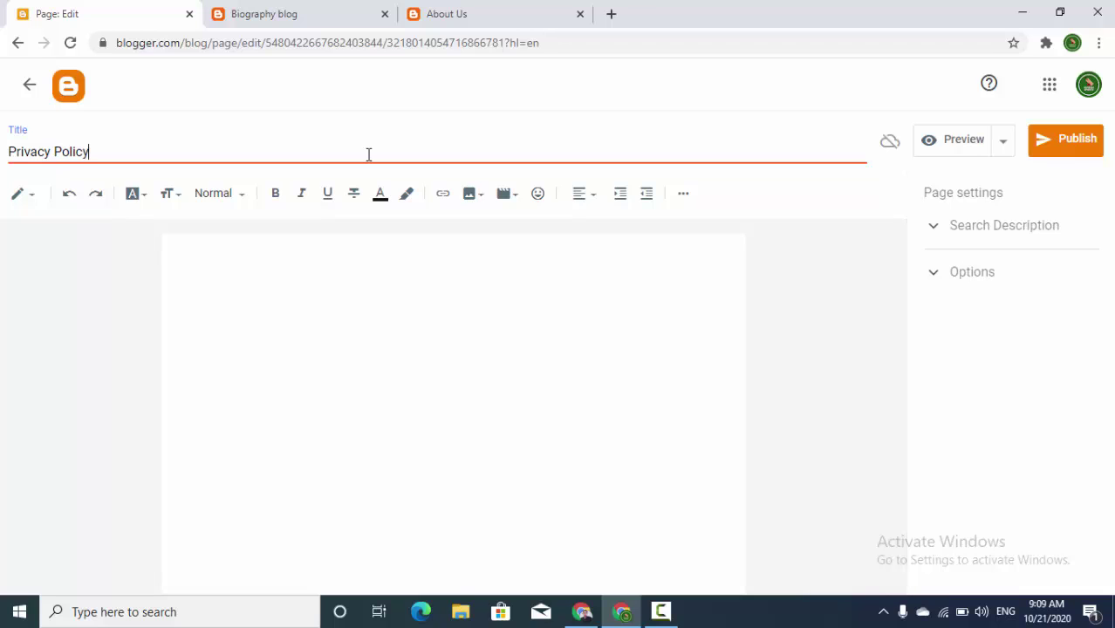
Publish the Privacy Policy page to the blog with its body left empty
click(401, 472)
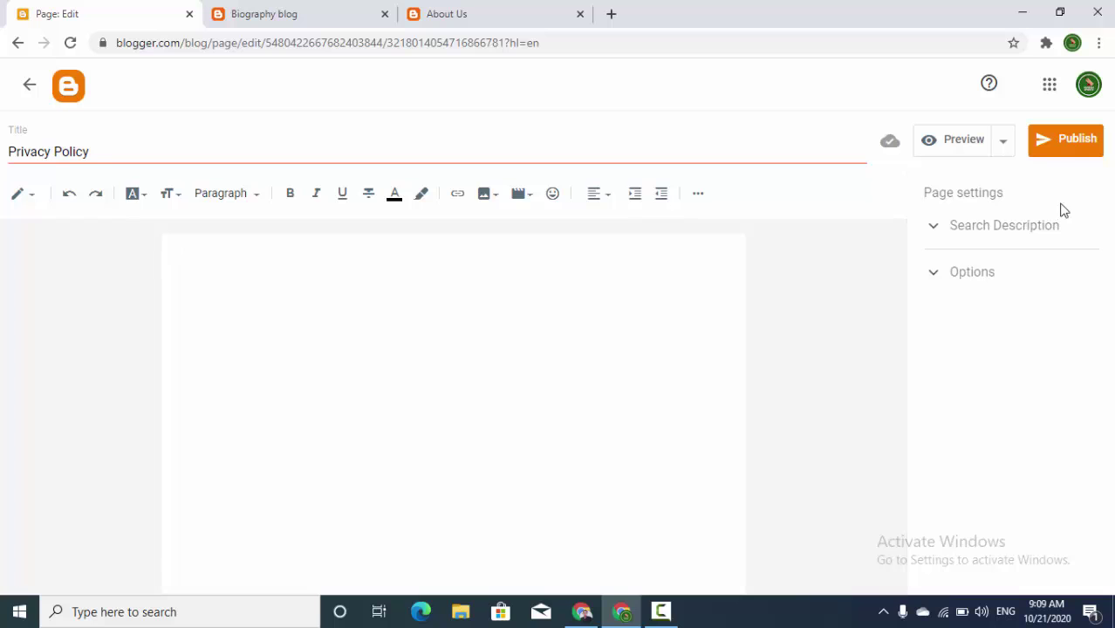
click(1062, 157)
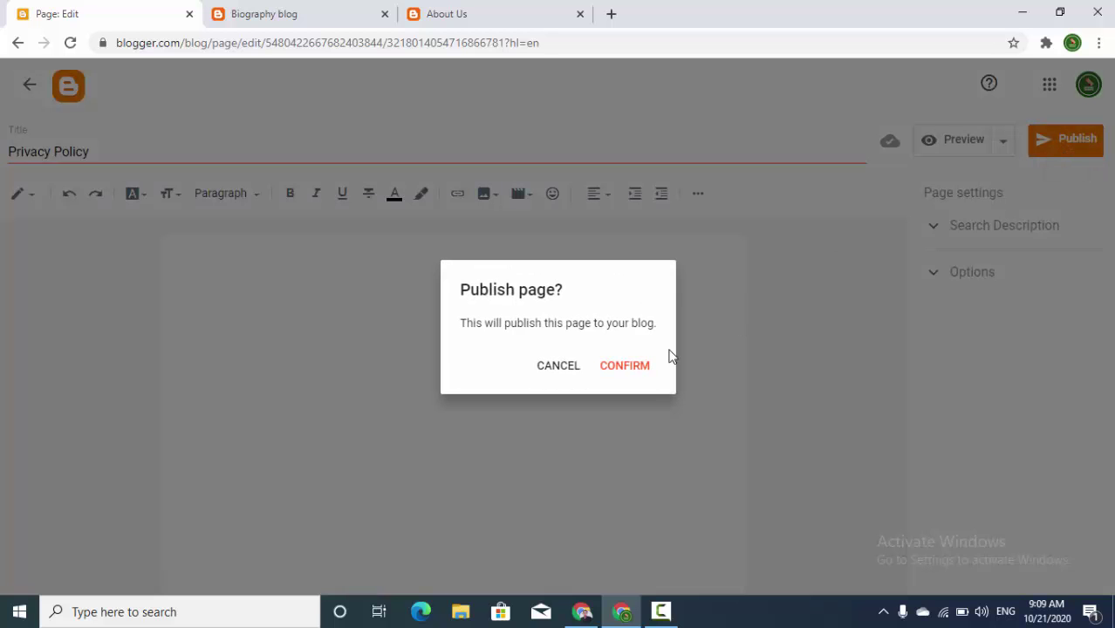
click(647, 370)
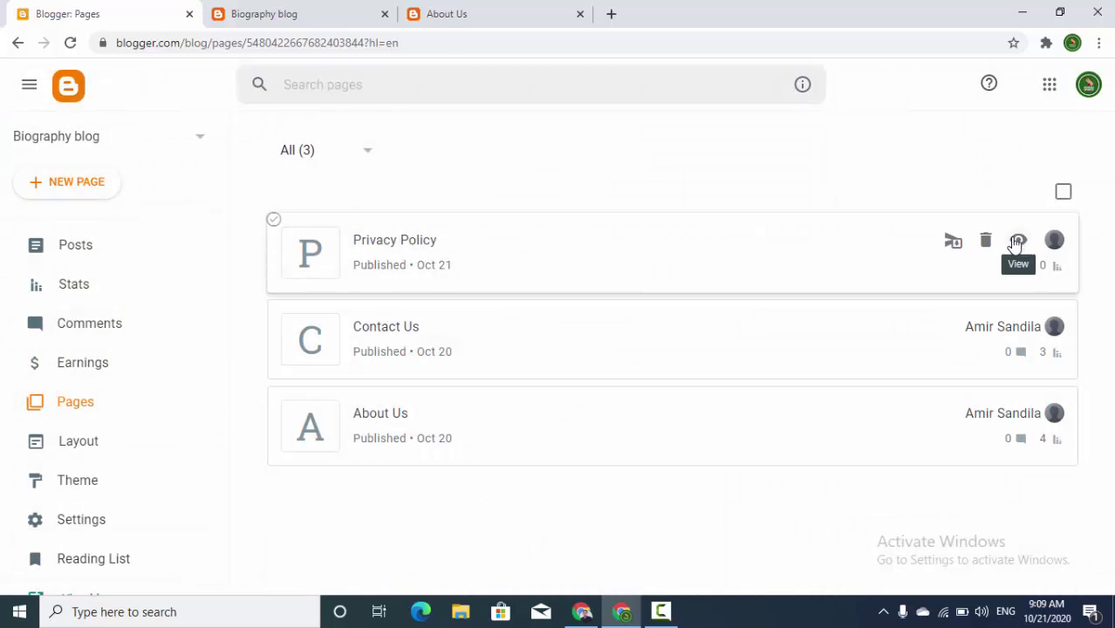
View the published Privacy Policy page on the live blog and check its title and the top menu
click(1018, 241)
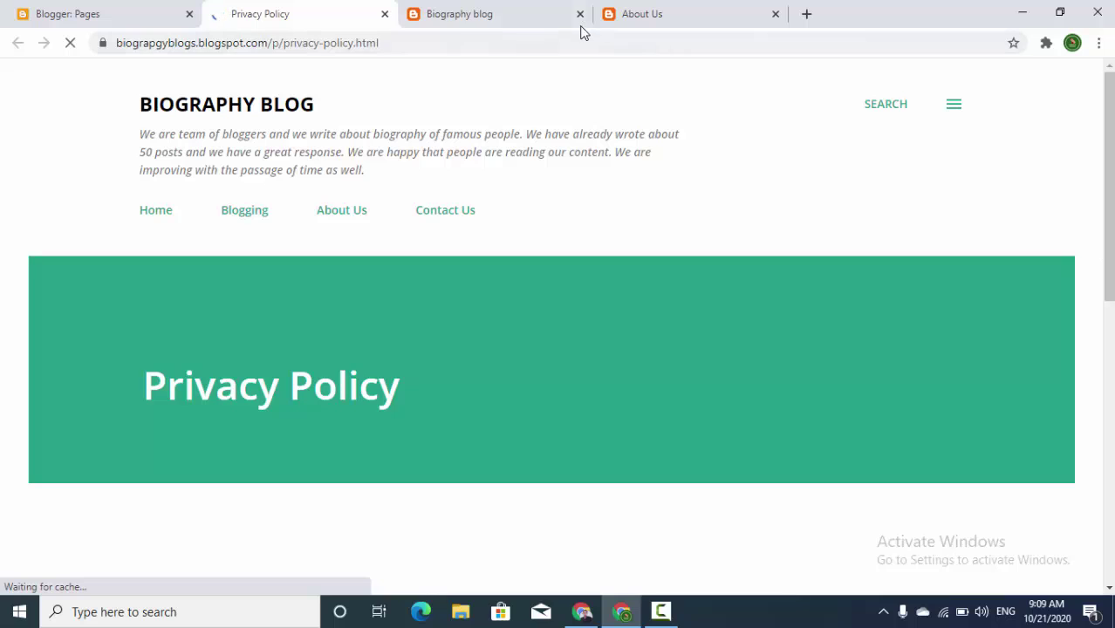
double_click(302, 392)
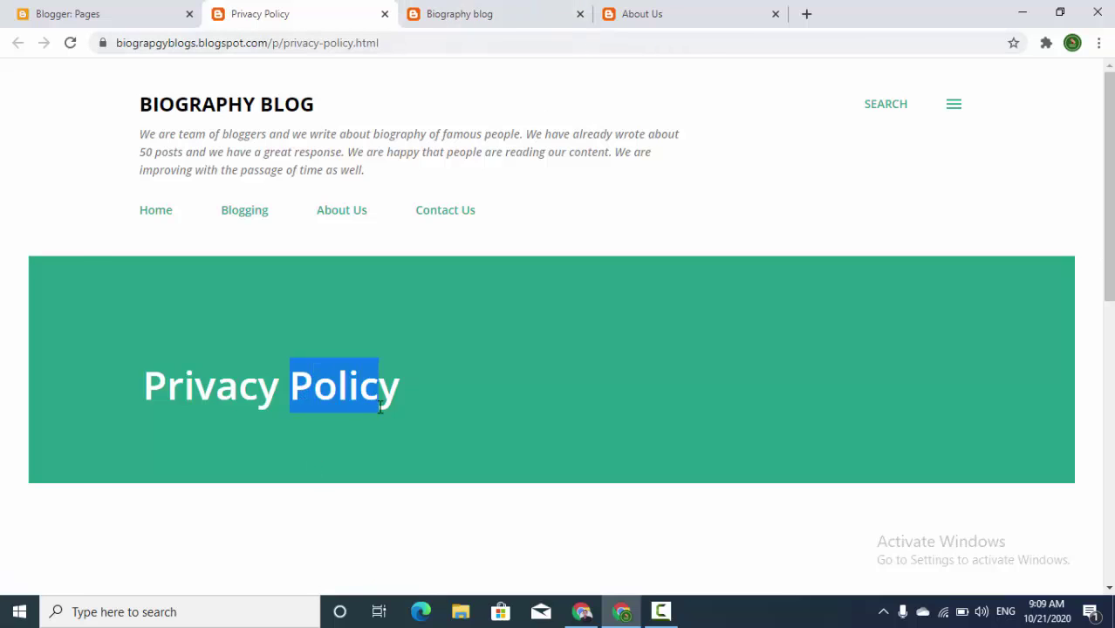
click(434, 430)
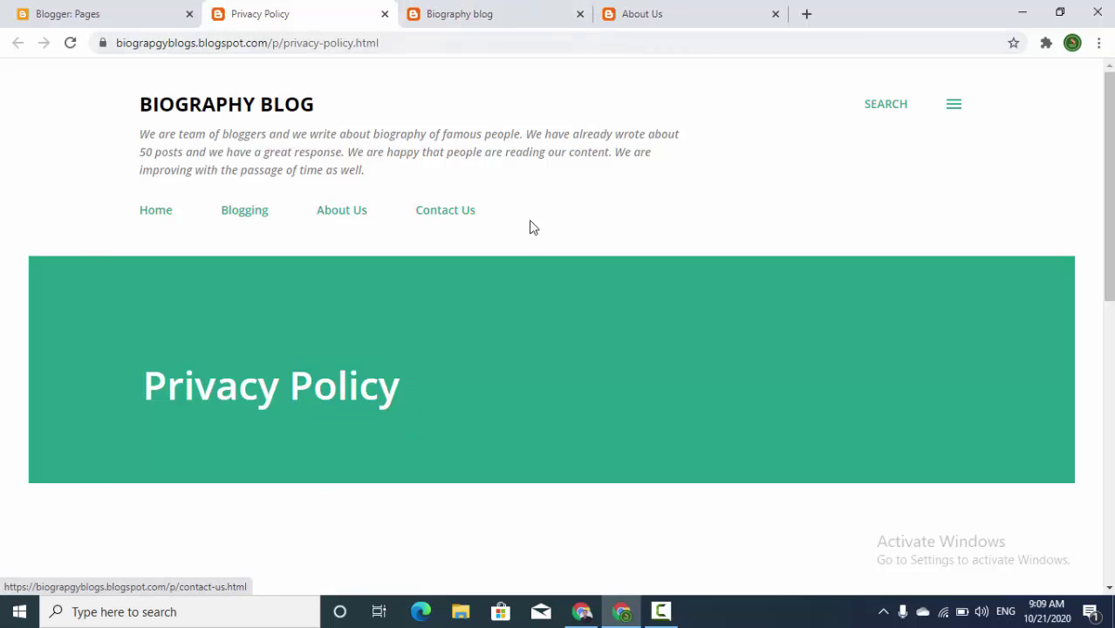
In the Blogger layout, edit the Pages gadget under Page List (Top) and include the Privacy Policy page
click(75, 11)
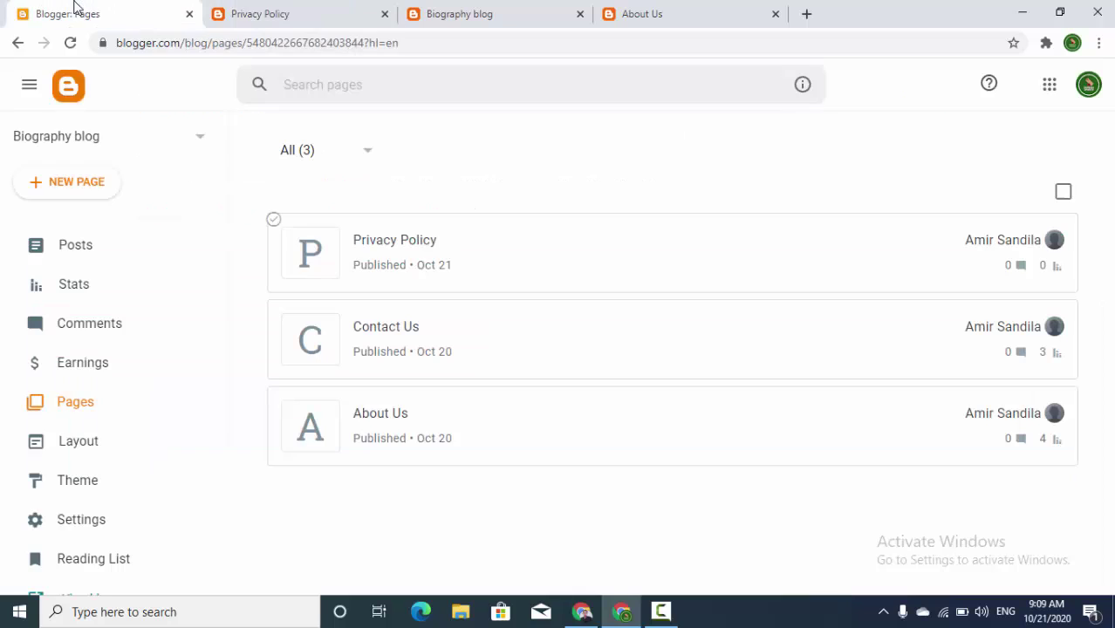
click(77, 442)
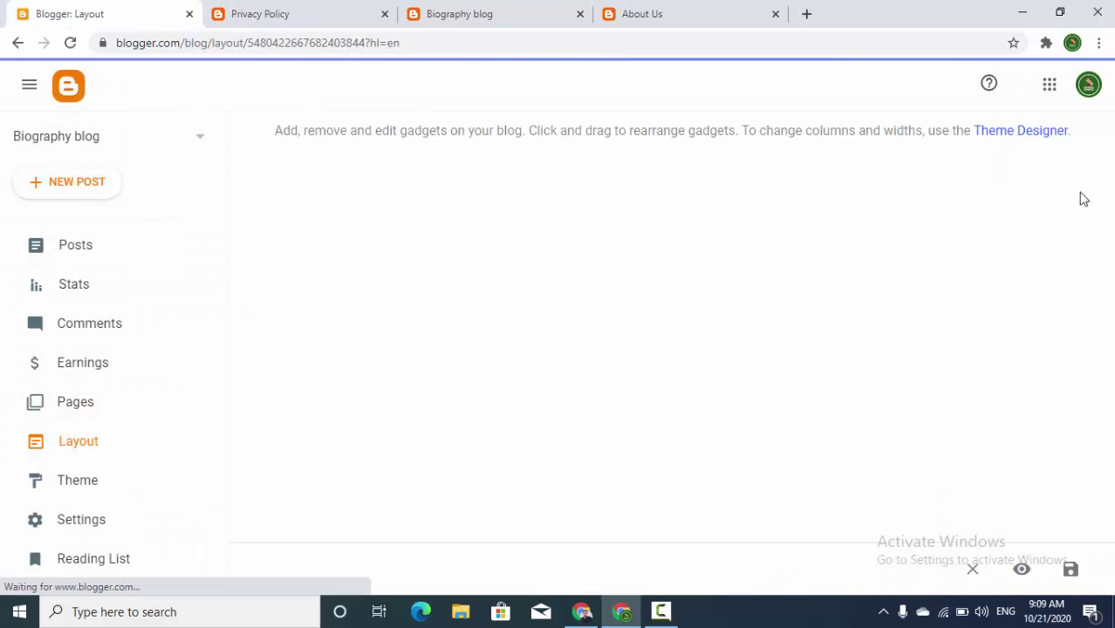
drag(1106, 204, 1114, 301)
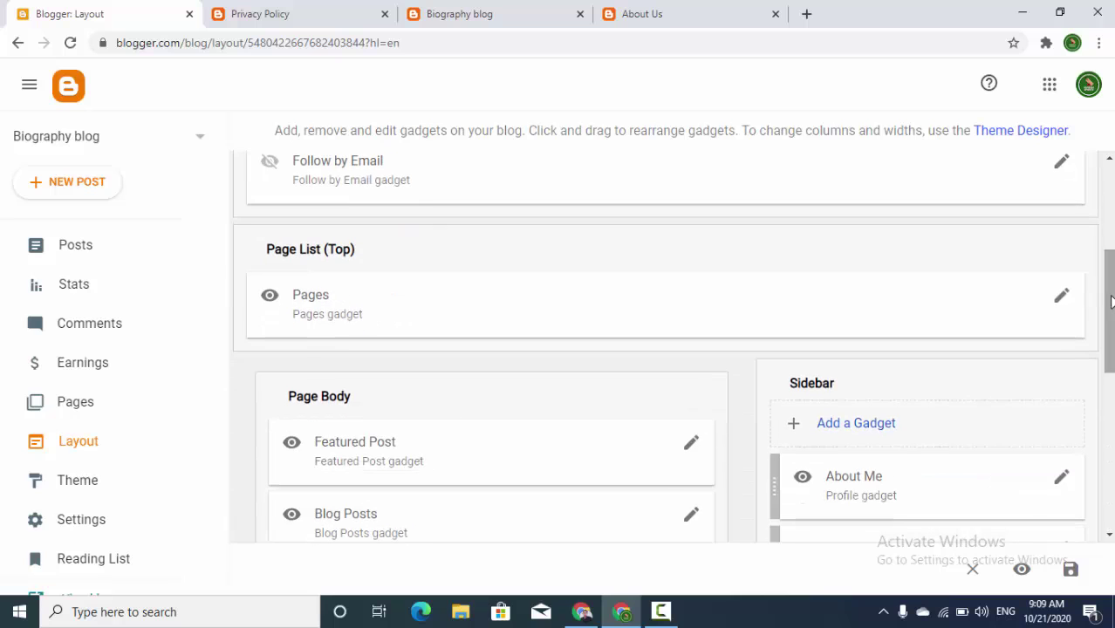
click(1059, 304)
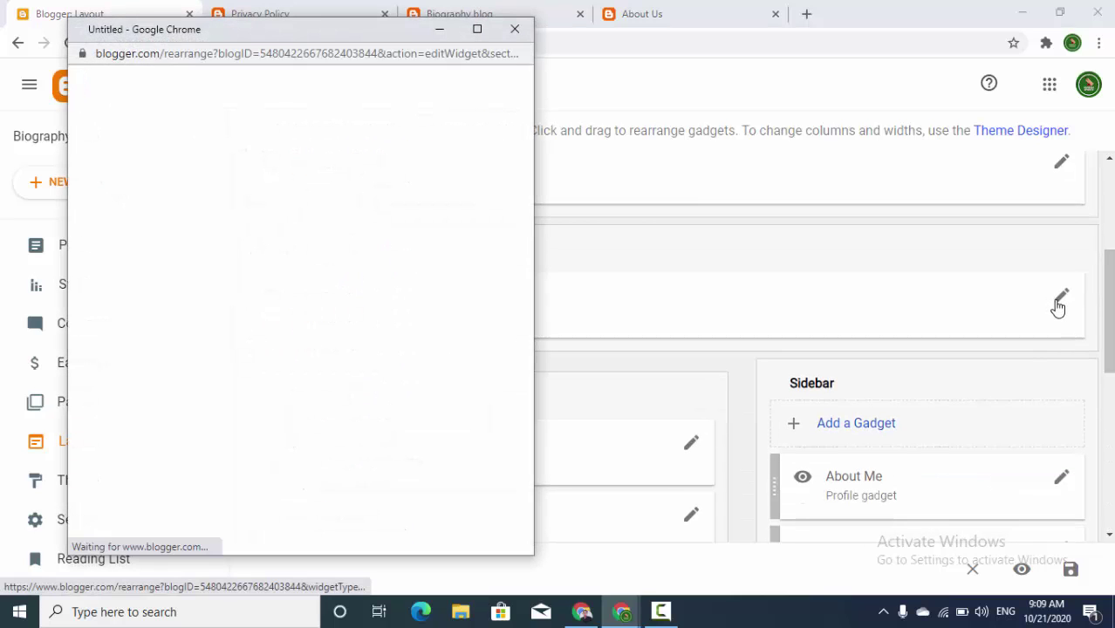
drag(532, 253, 529, 301)
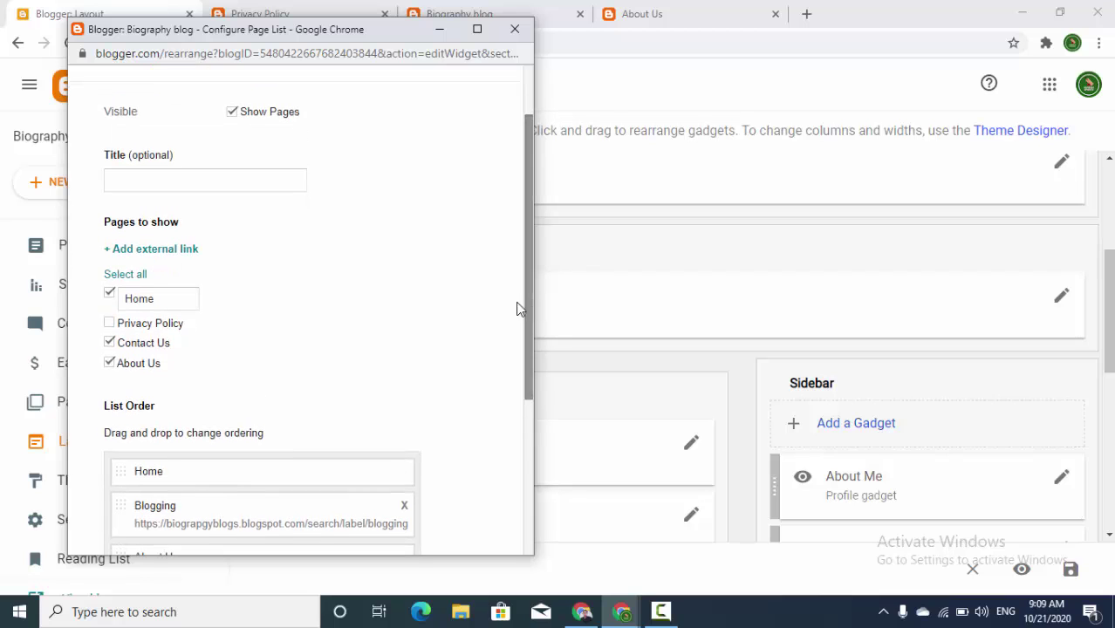
click(111, 323)
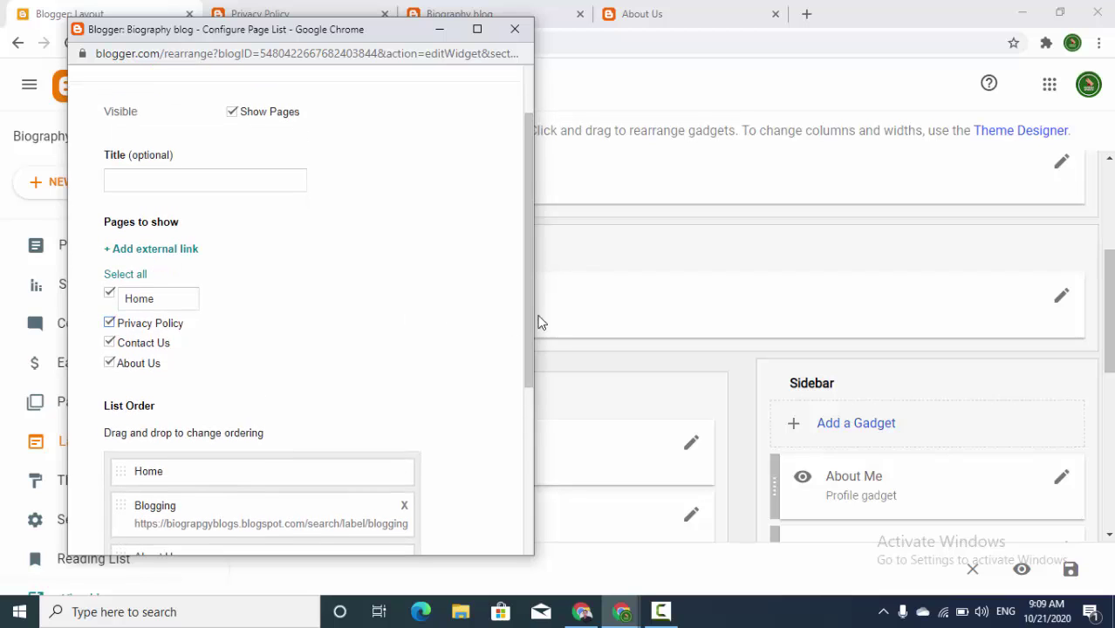
Reorder the page list to Home, Blogging, Contact Us, Privacy Policy, About Us, and save the gadget
drag(530, 323, 532, 452)
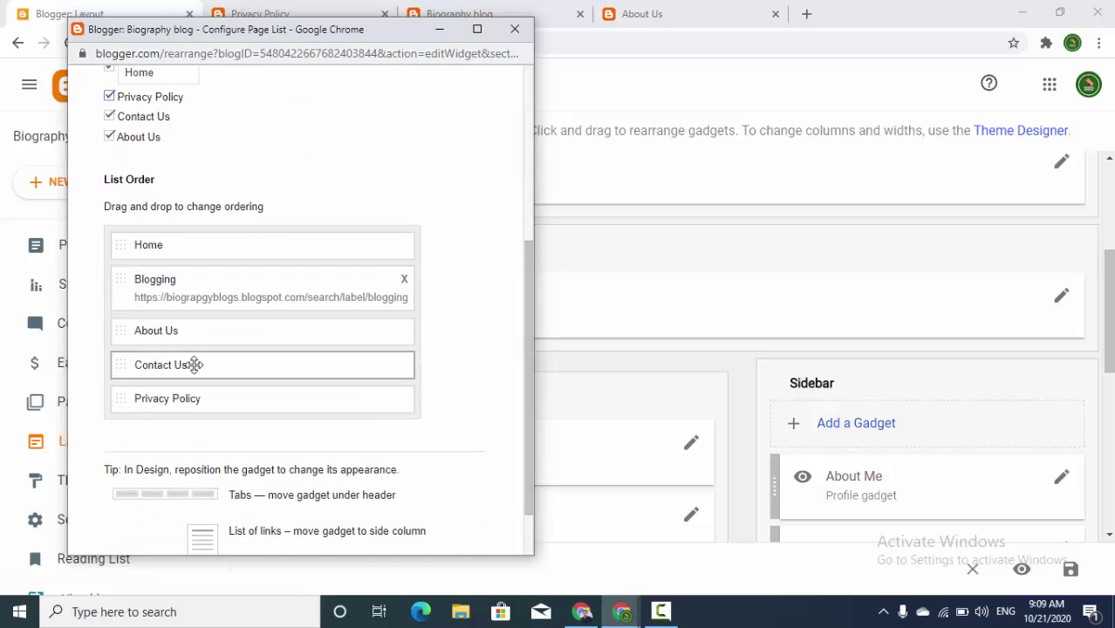
drag(206, 392, 339, 376)
scroll(526, 386, down, 2)
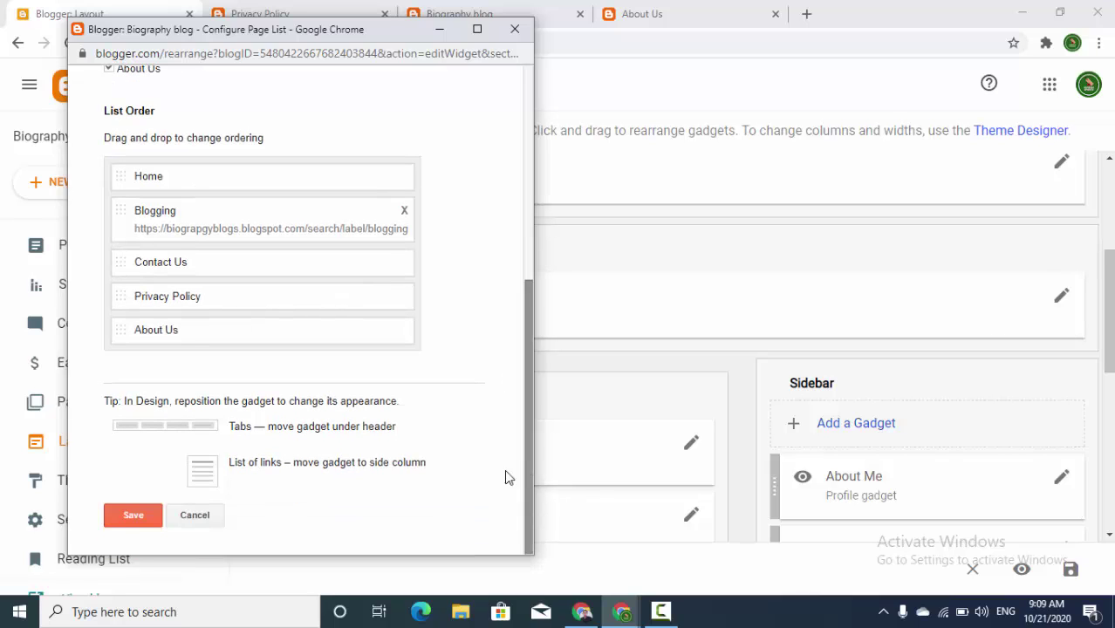
click(127, 517)
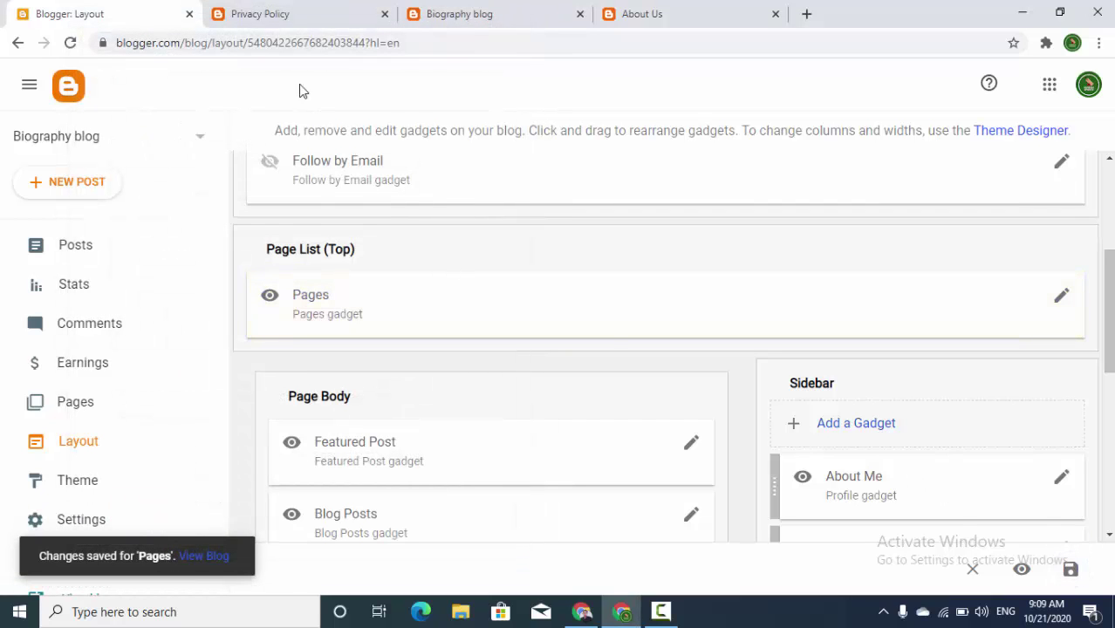
Return to the live blog and open its Home page to check the updated top menu
click(311, 9)
click(173, 214)
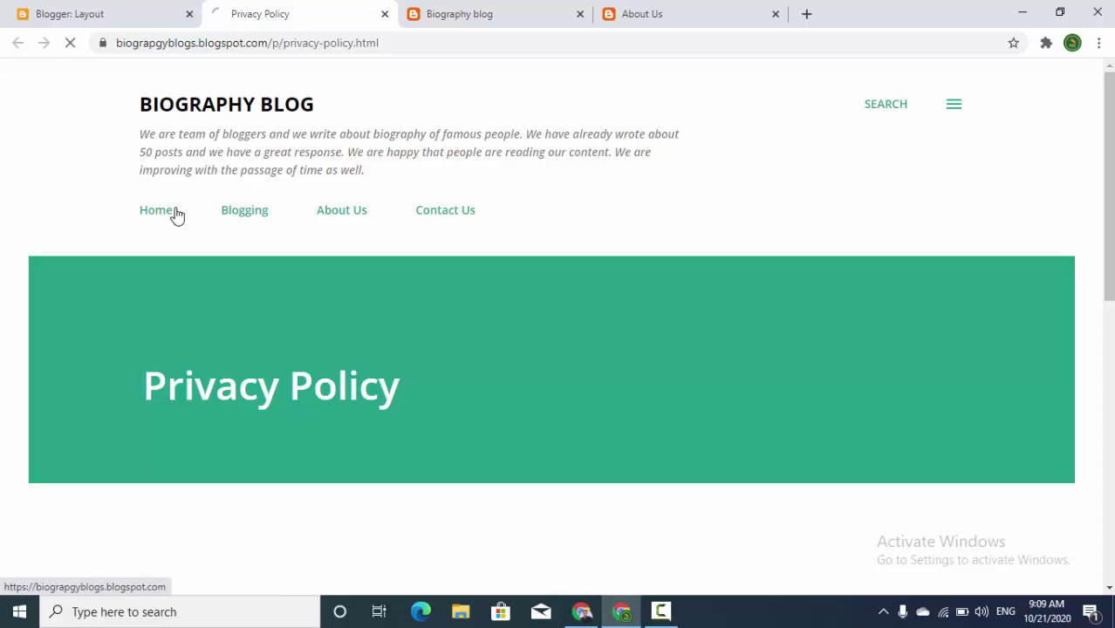